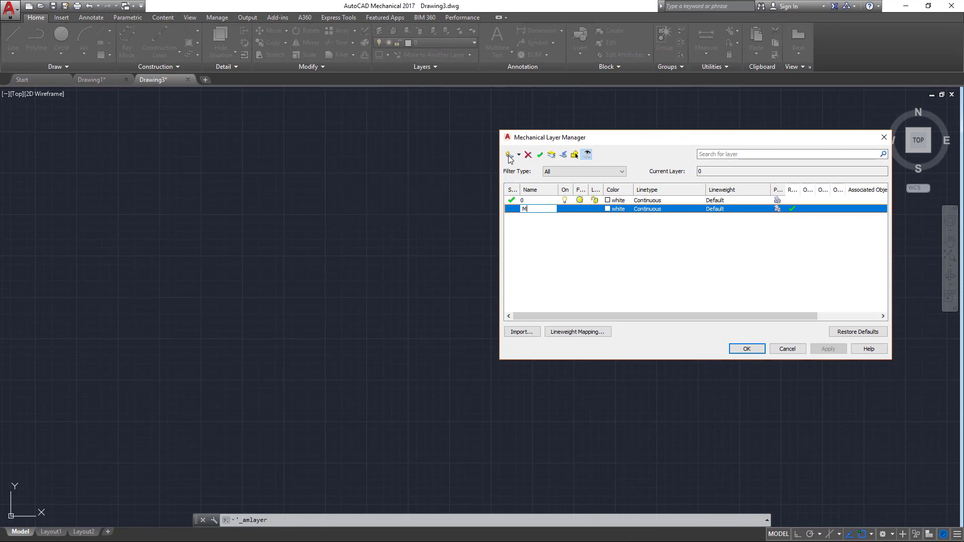
Name the new layer Main root and give it the color white
type("n root")
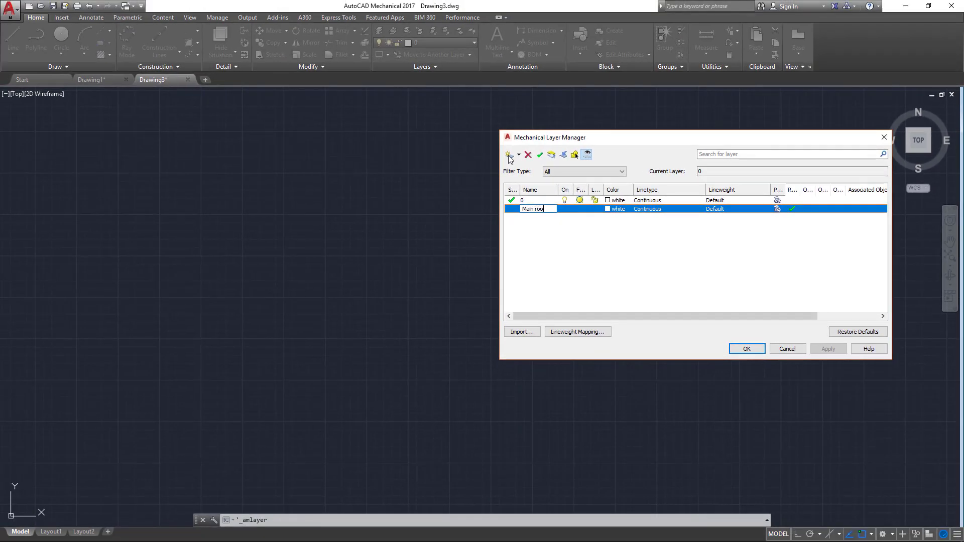
key("Return")
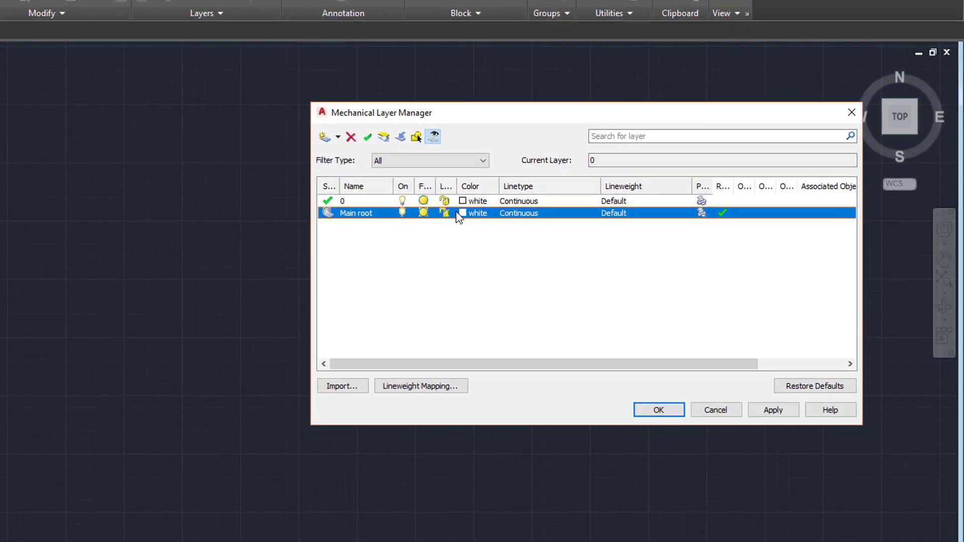
left_click(463, 214)
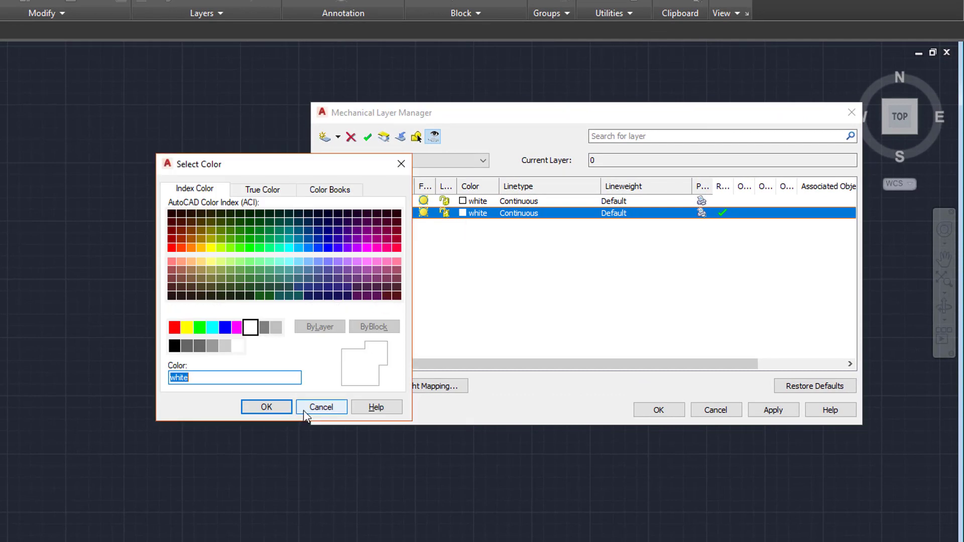
left_click(275, 407)
Set the lineweight of the Main root layer to 1.00 mm
left_click(538, 223)
left_click(538, 222)
left_click(639, 222)
left_click(640, 223)
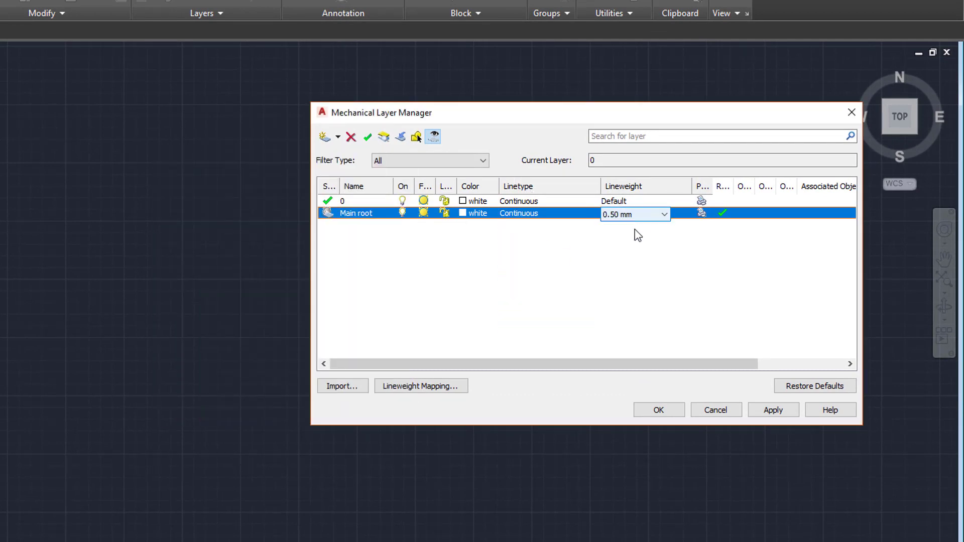
left_click(635, 217)
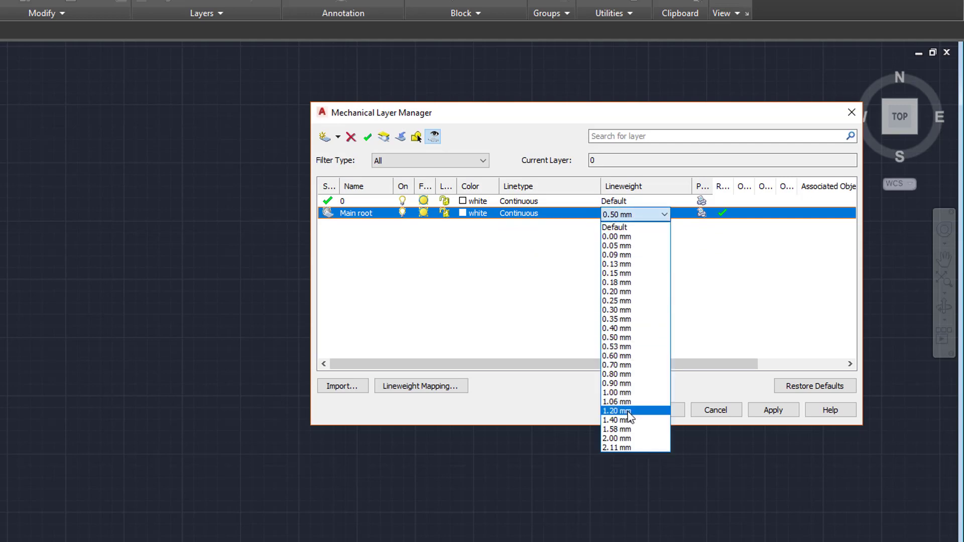
left_click(627, 393)
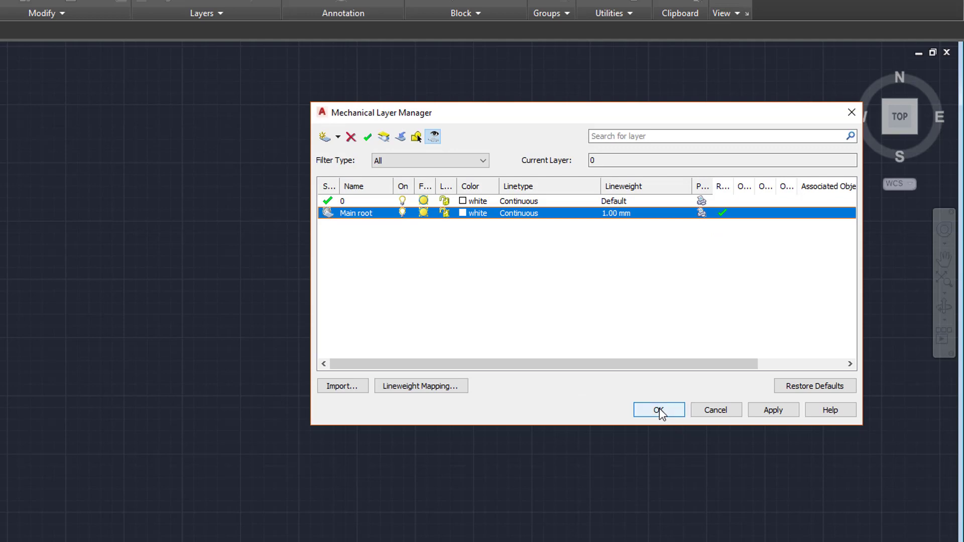
Create a second new layer named Hatch
left_click(325, 137)
type("Hatch")
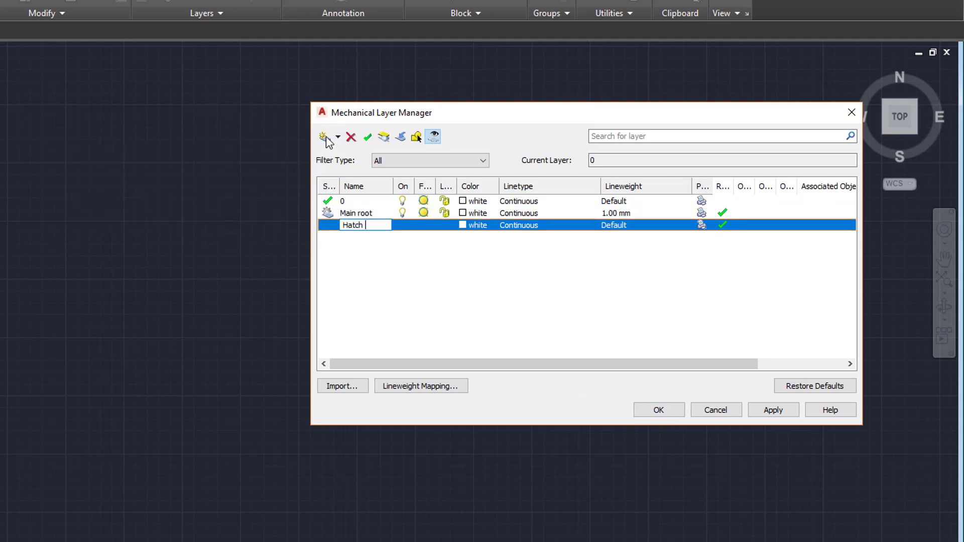
left_click(487, 225)
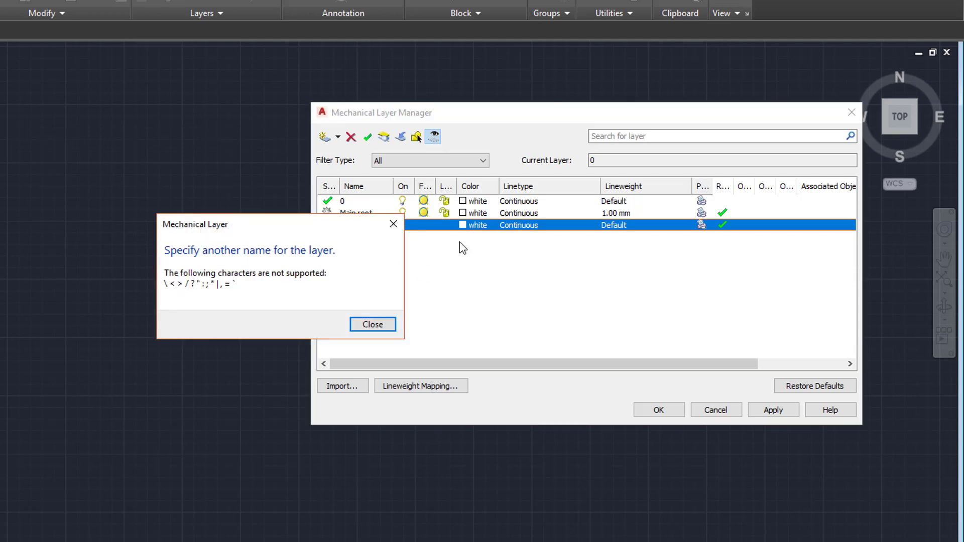
left_click(380, 326)
left_click(369, 228)
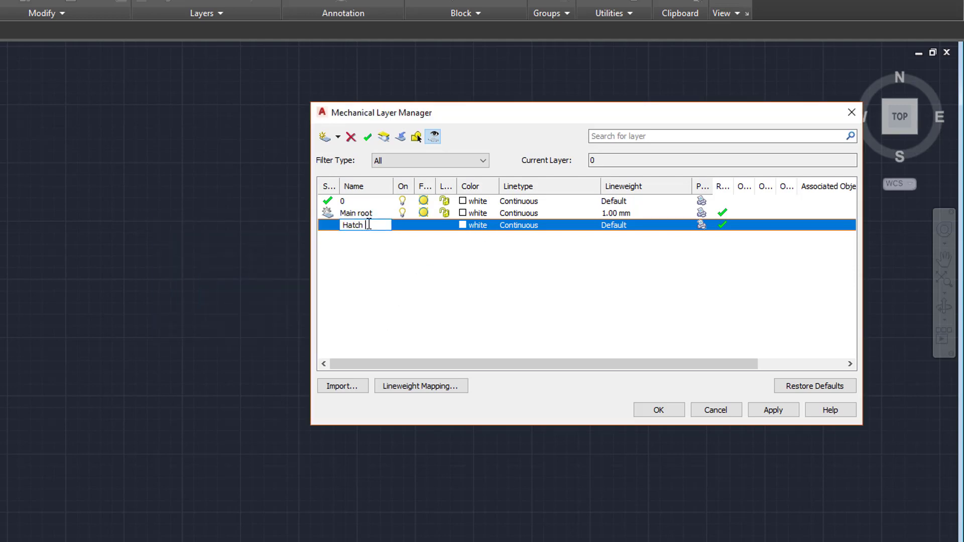
key("Return")
Set the color of the Hatch layer to index color 240
left_click(470, 226)
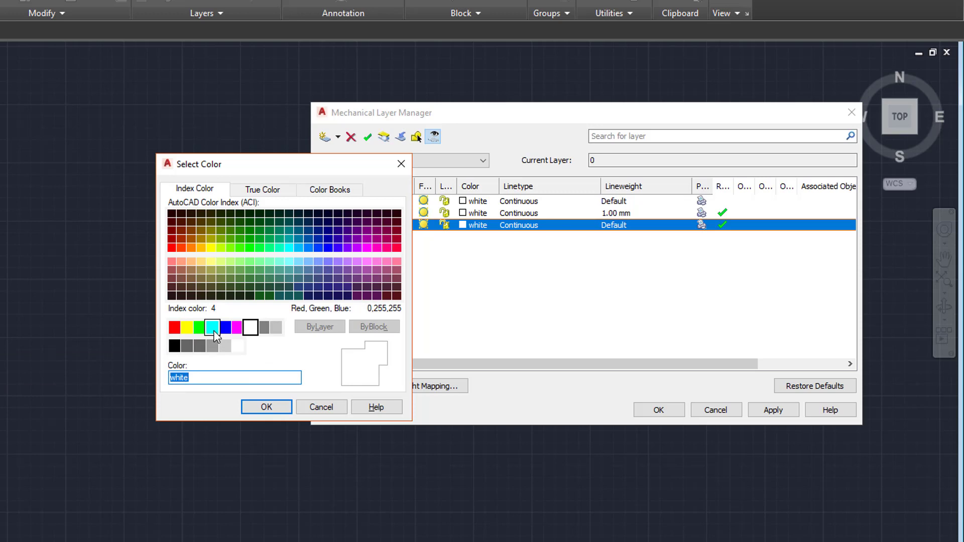
left_click(186, 327)
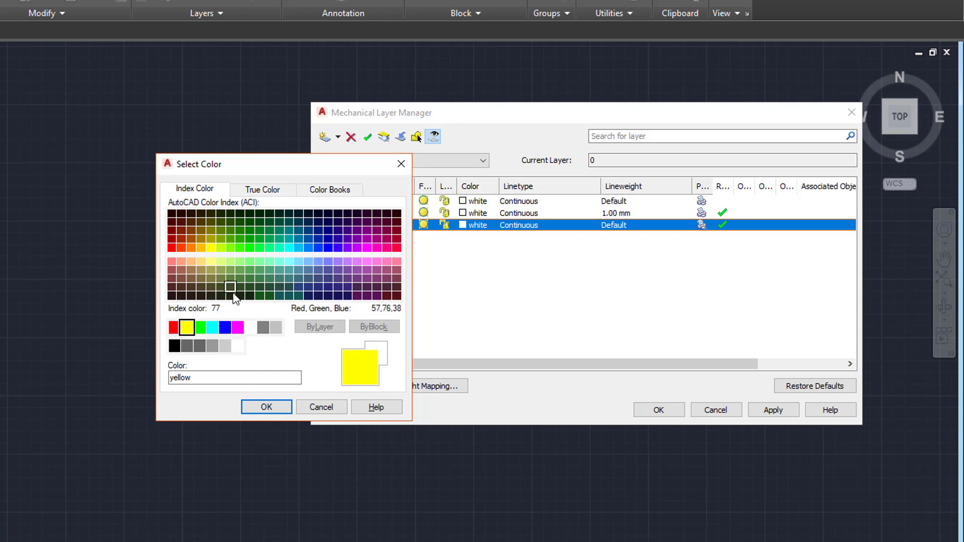
left_click(396, 251)
left_click(271, 407)
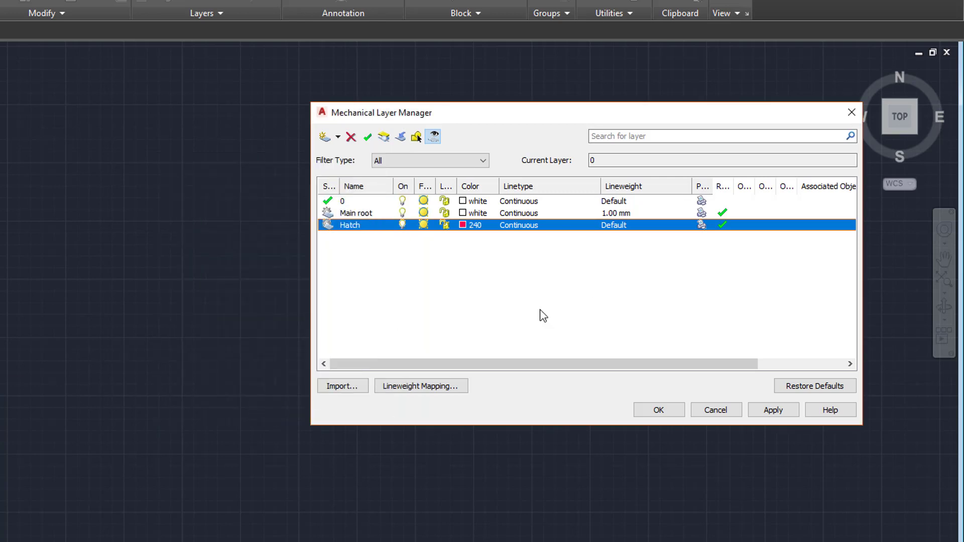
Create a layer named Annotation with index color 90 and accept the layer changes
left_click(323, 140)
type("Annotation")
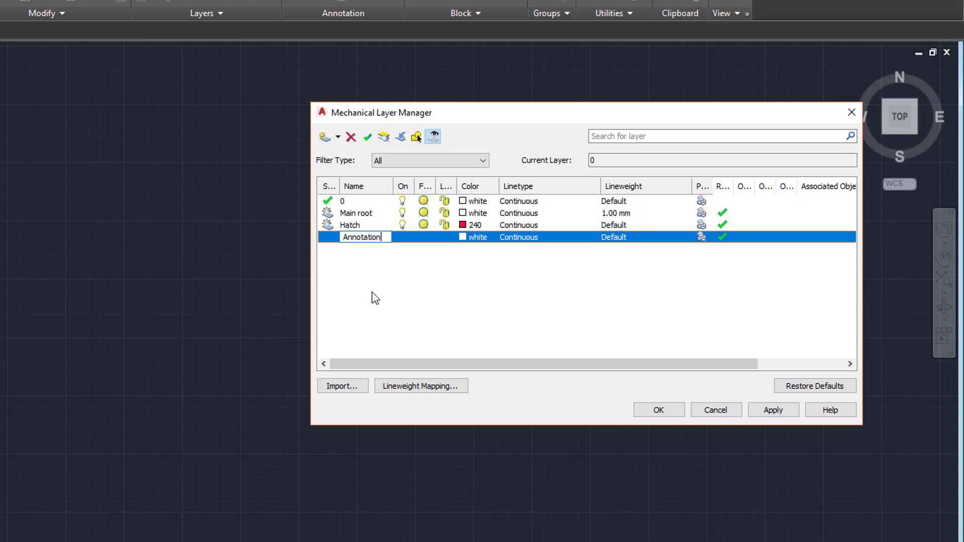
key("Return")
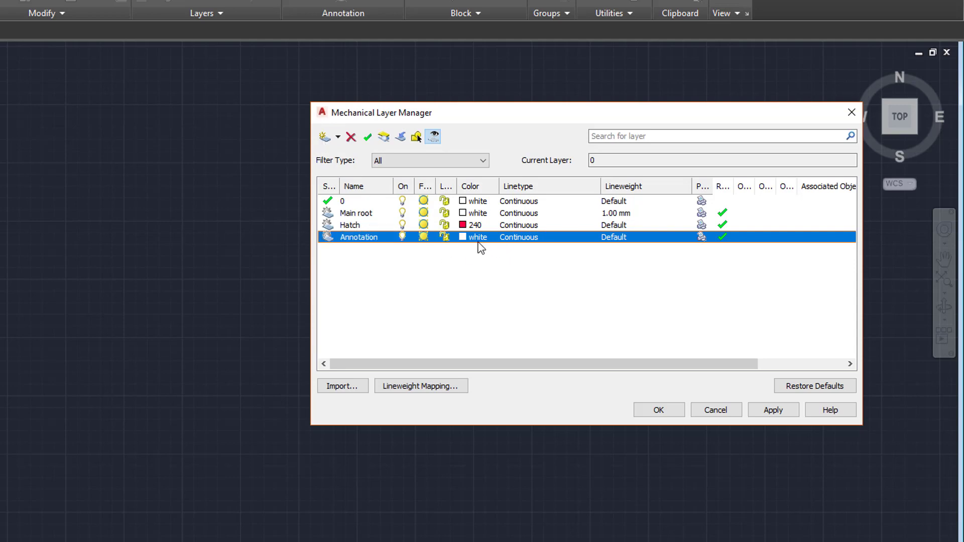
left_click(465, 239)
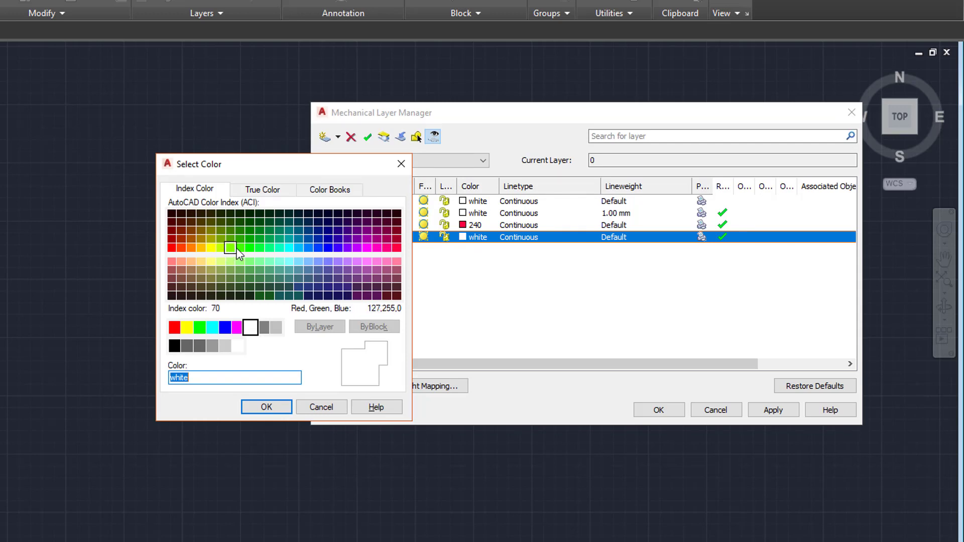
left_click(249, 248)
left_click(267, 406)
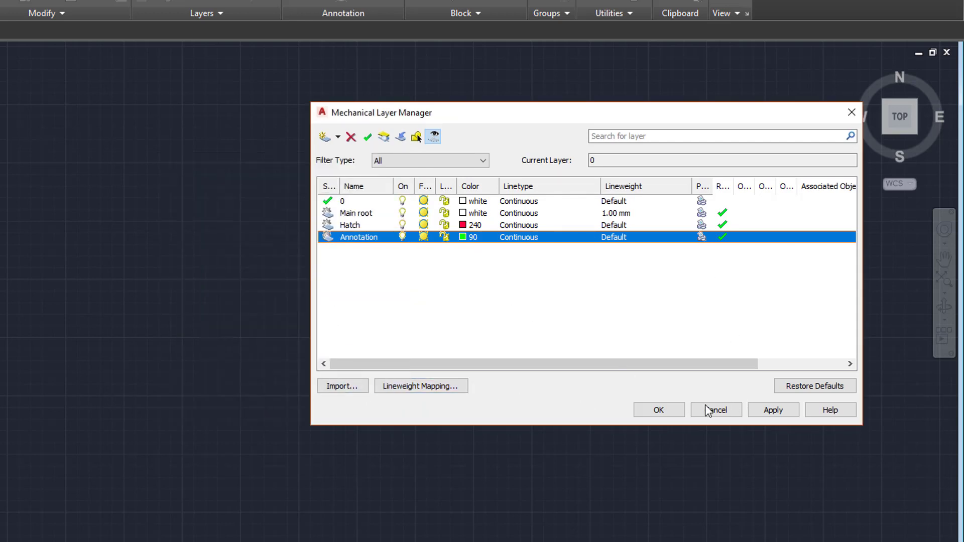
left_click(659, 410)
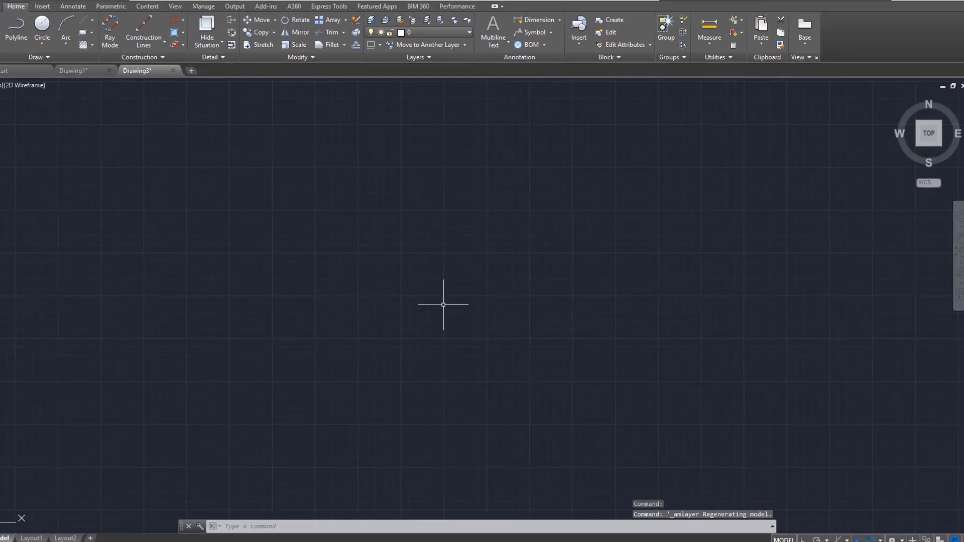
Create a new dimension style named Isometric Dimension, starting with AM_ISO and used for all dimensions
type("DIMSTY")
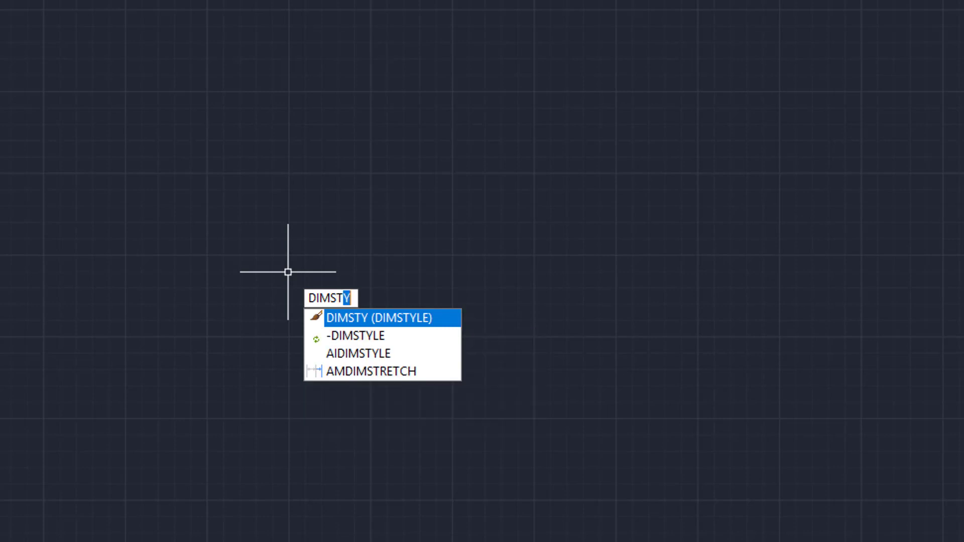
key("Return")
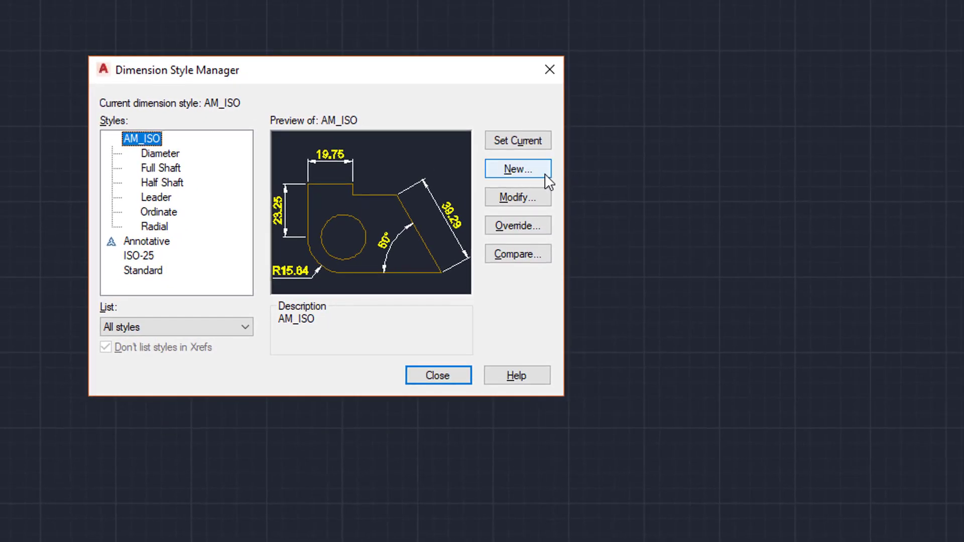
left_click(546, 174)
type("ic Dimension")
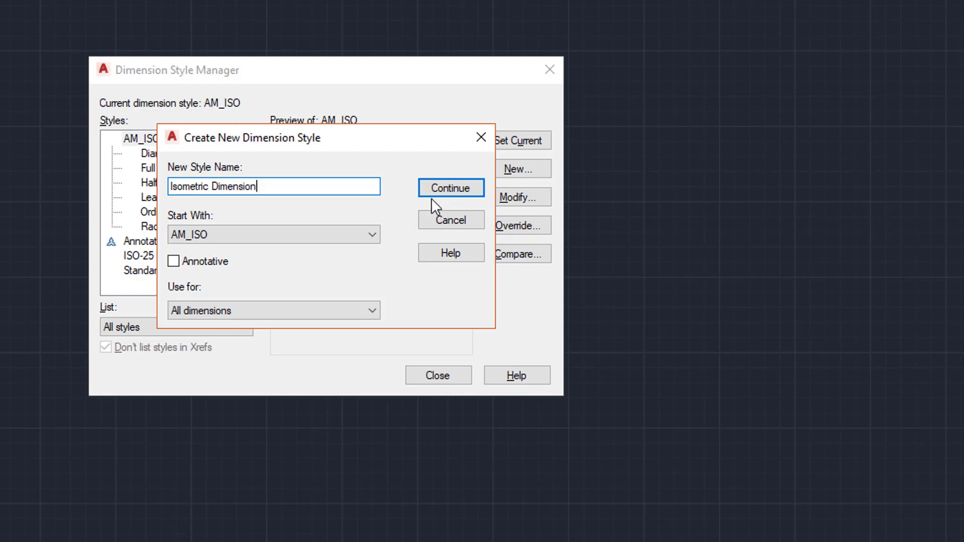
left_click(439, 186)
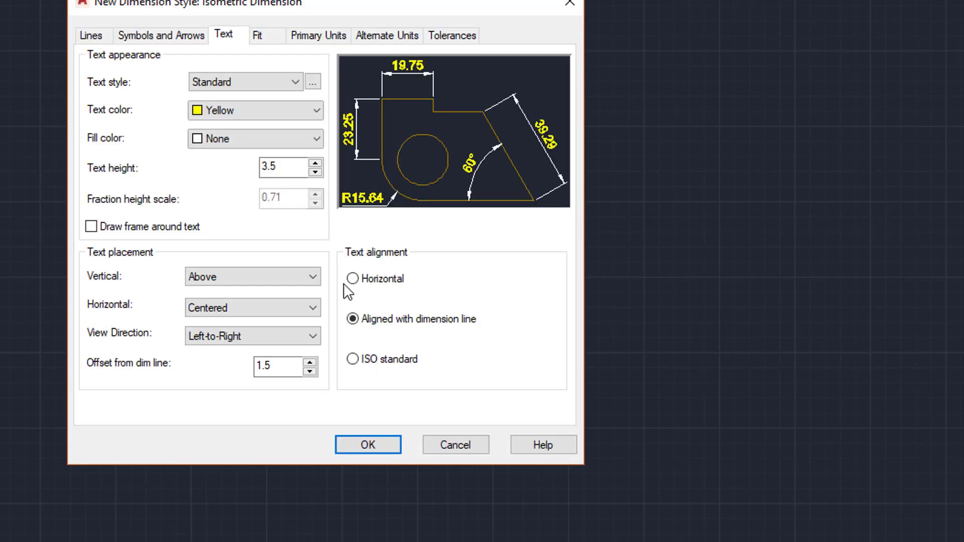
Set the color of both the dimension lines and the extension lines to green in the Isometric Dimension style
left_click(91, 35)
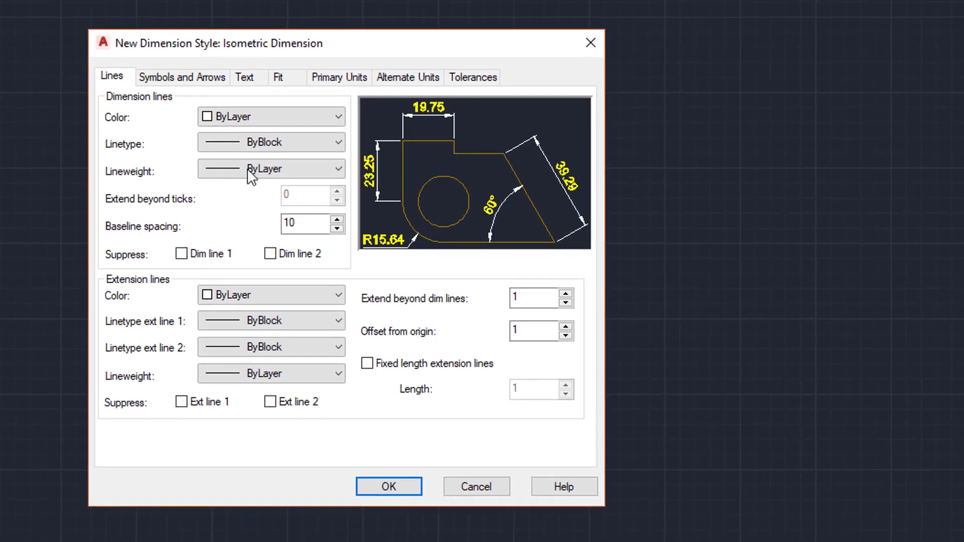
left_click(233, 116)
left_click(231, 193)
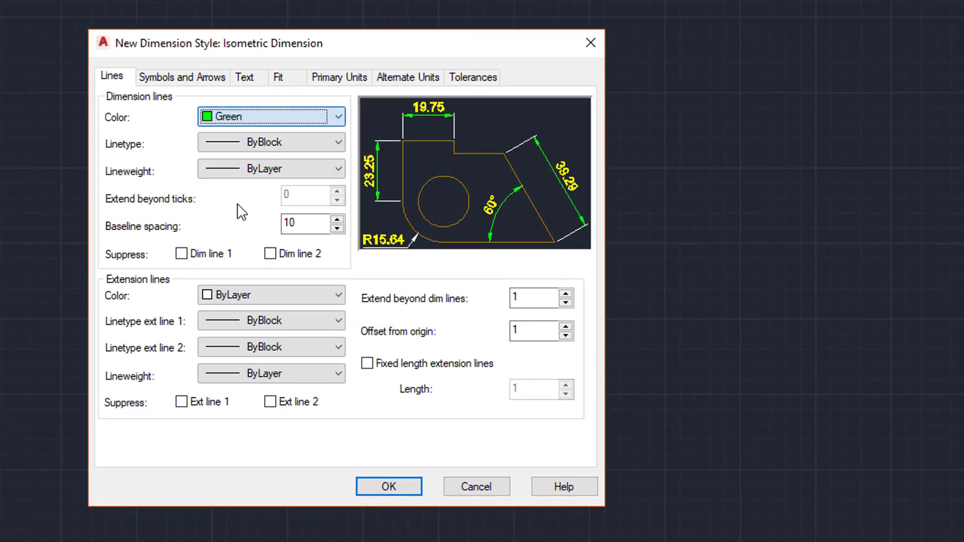
left_click(248, 297)
left_click(229, 371)
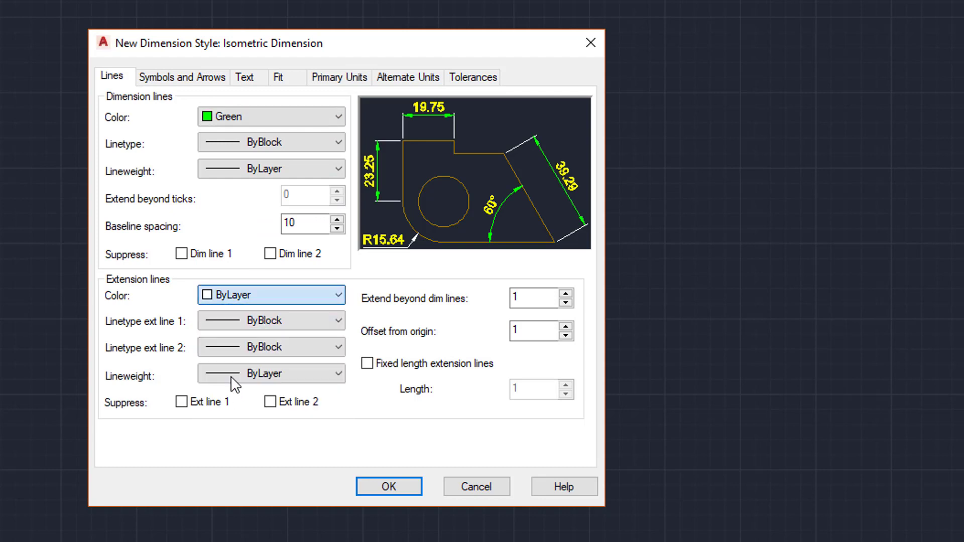
Set the arrow size of the Isometric Dimension style to 20
left_click(181, 78)
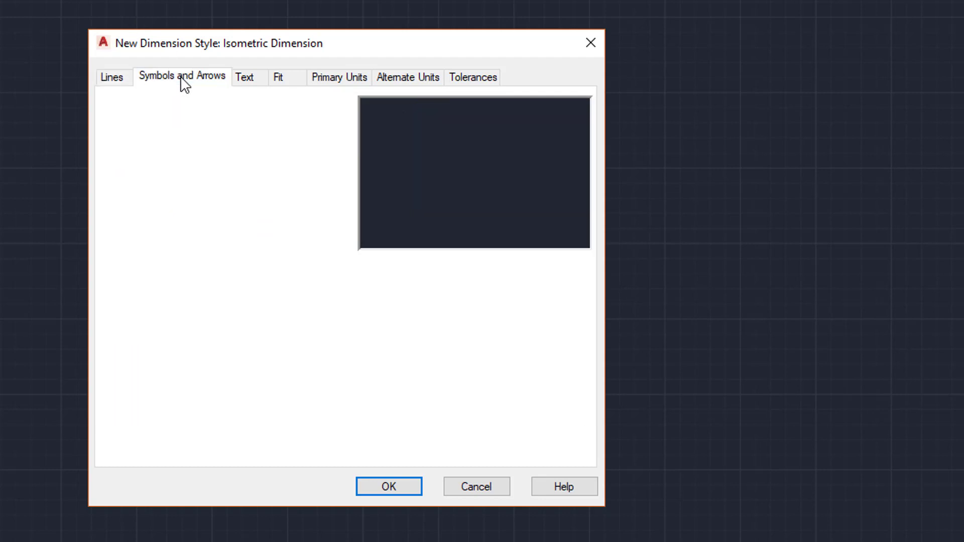
double_click(151, 260)
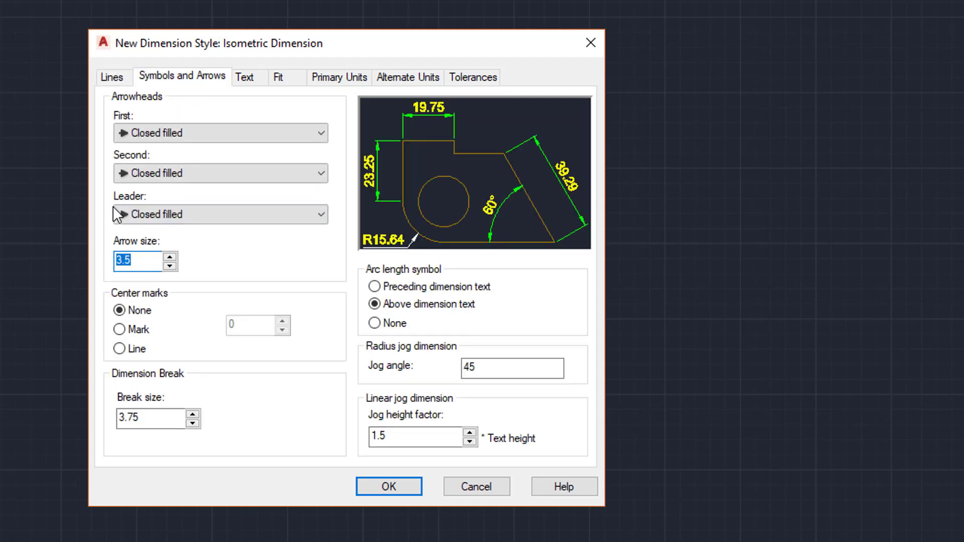
type("20")
Set the dimension text height to 20, save the Isometric Dimension style and close the Dimension Style Manager
left_click(245, 76)
double_click(309, 208)
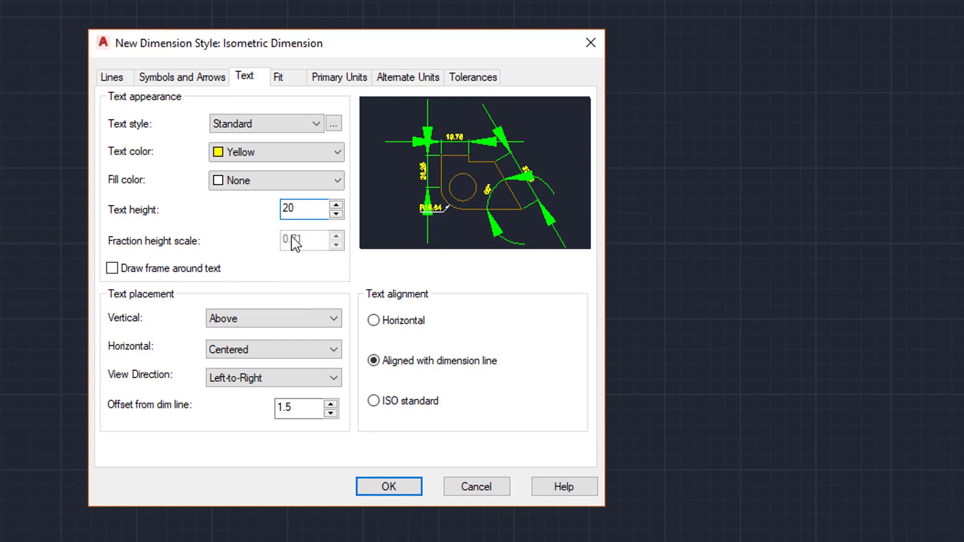
left_click(395, 488)
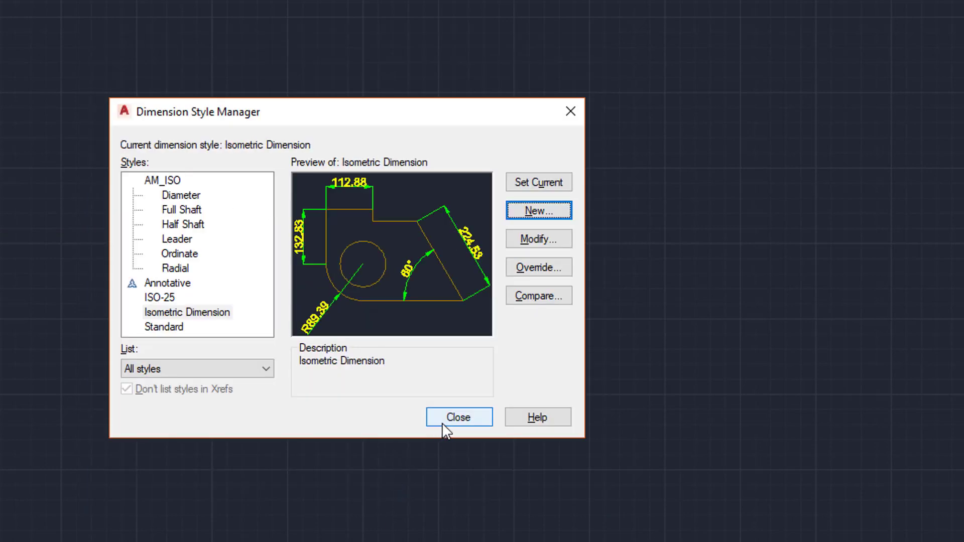
left_click(463, 406)
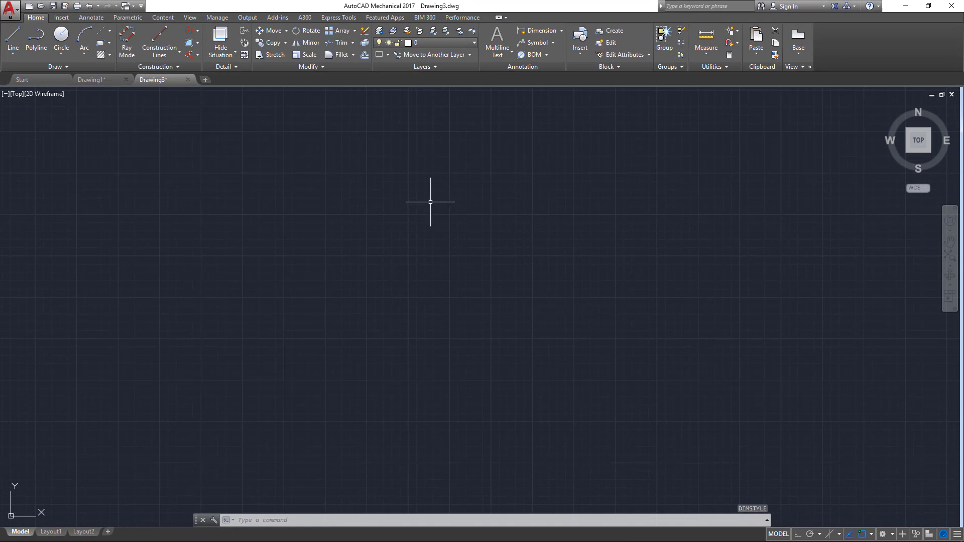
Look at the dimensioned isometric figures in Drawing1 and return to Drawing3
left_click(99, 78)
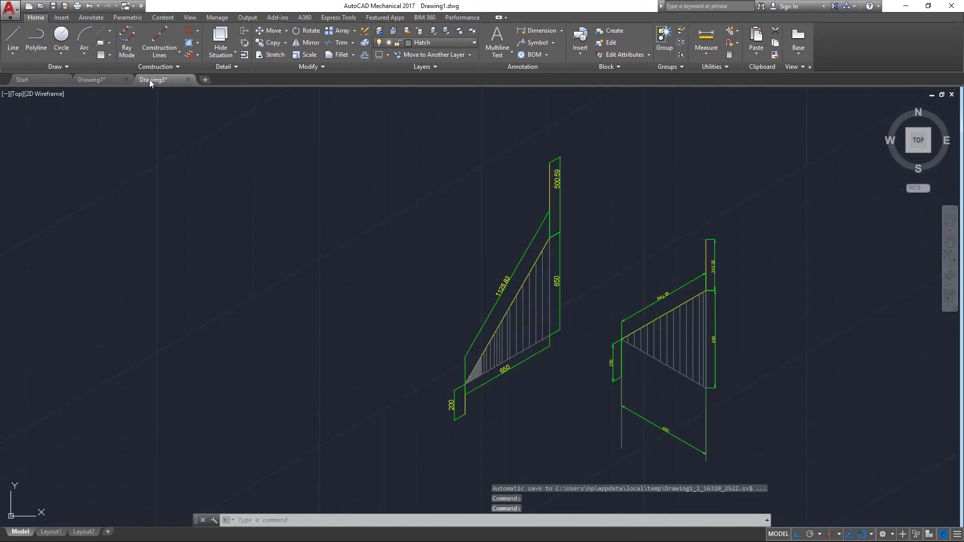
left_click(150, 80)
Change the grid snap type from rectangular to isometric snap in the drafting settings
left_click(13, 36)
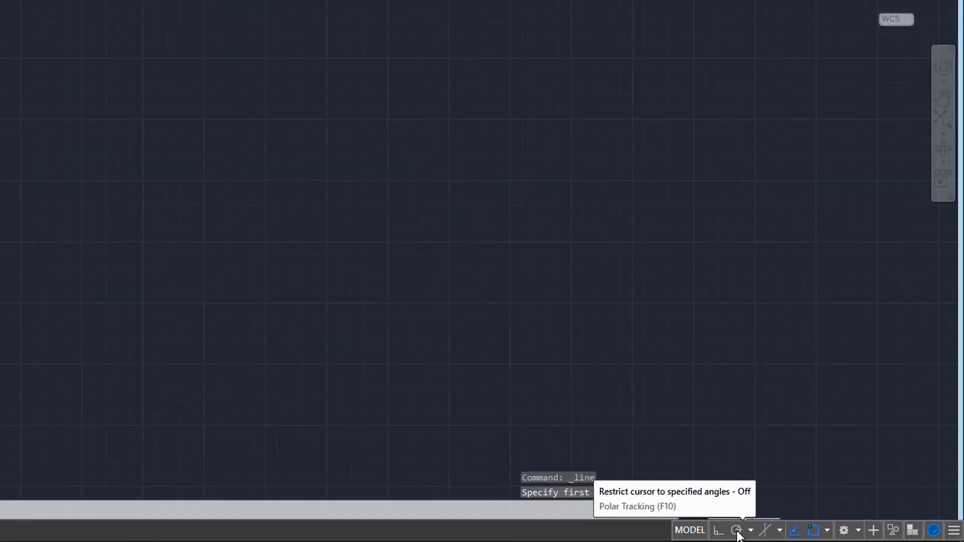
left_click(750, 530)
left_click(672, 512)
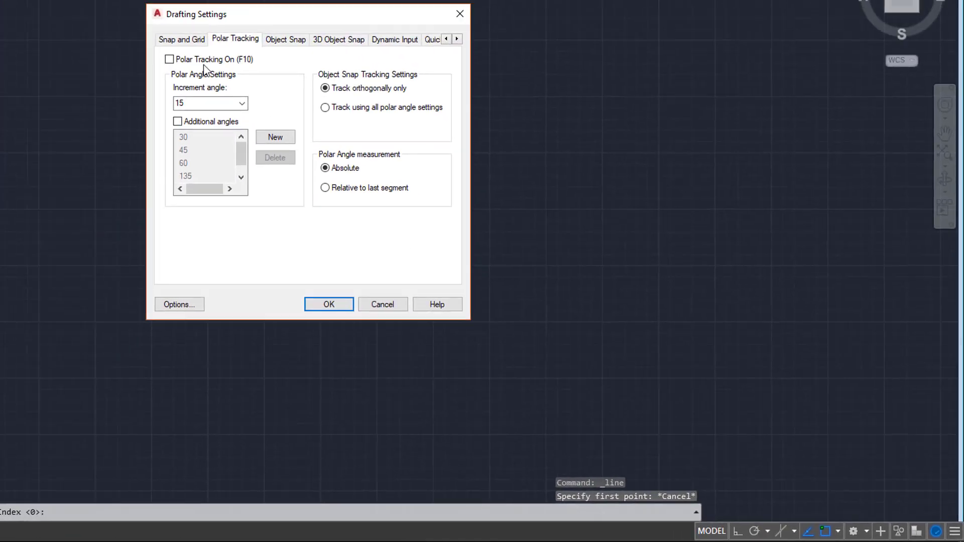
left_click(182, 39)
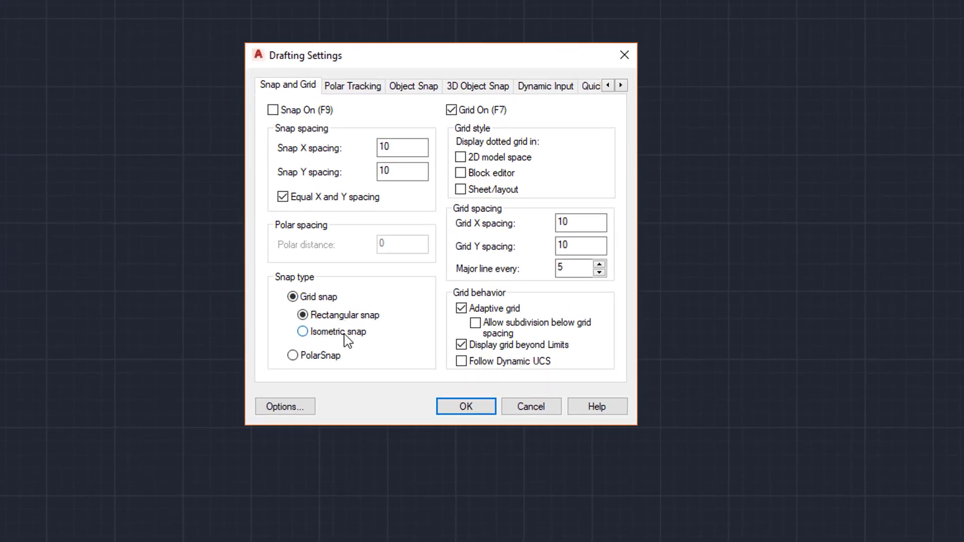
left_click(303, 333)
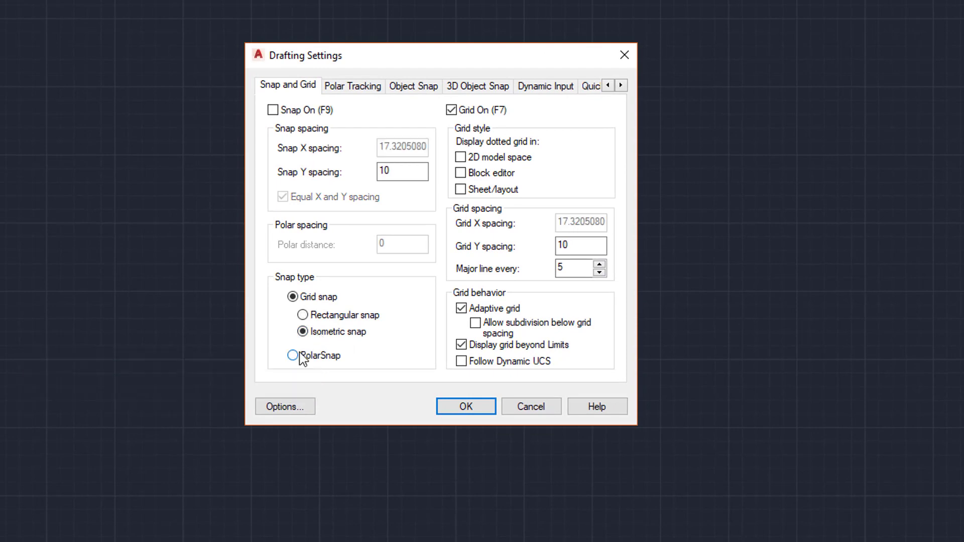
left_click(476, 408)
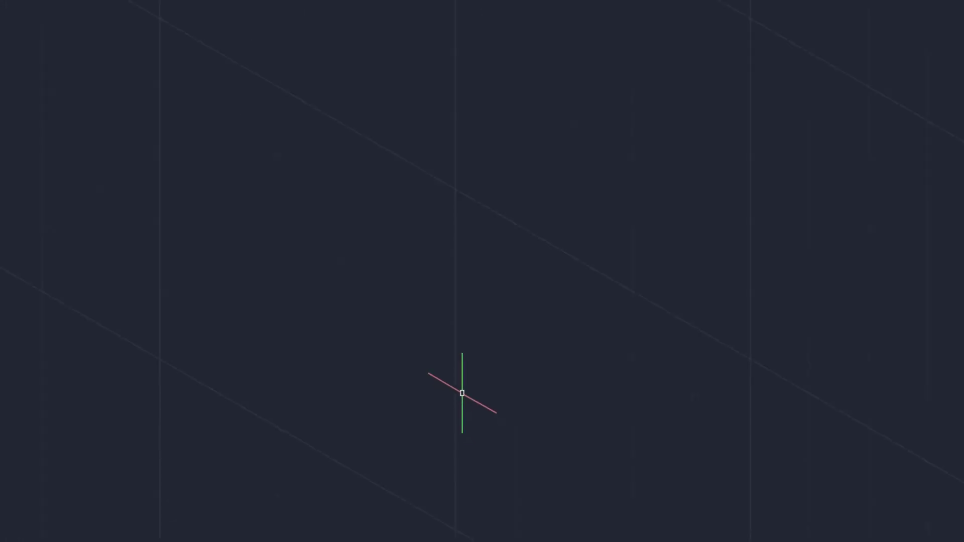
Cycle through the isometric drawing planes and set the right isoplane as active
scroll(493, 356, "down", 4)
scroll(492, 356, "up", 2)
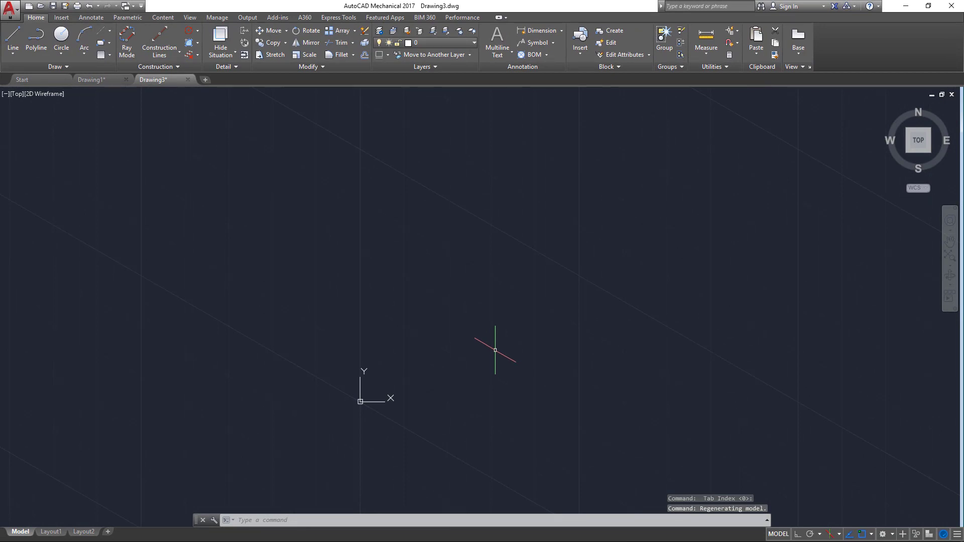
key("F5")
key("F5")
key("F5")
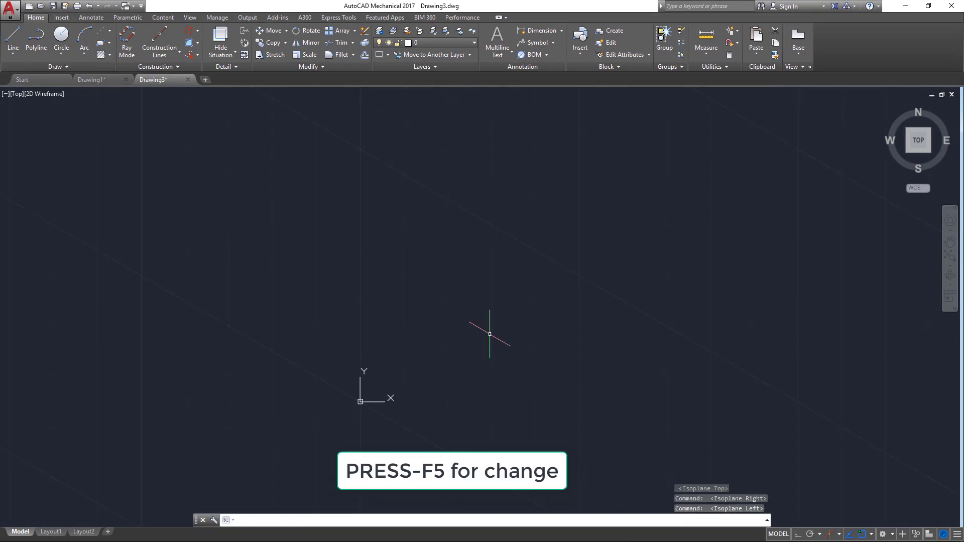
key("F5")
key("F5")
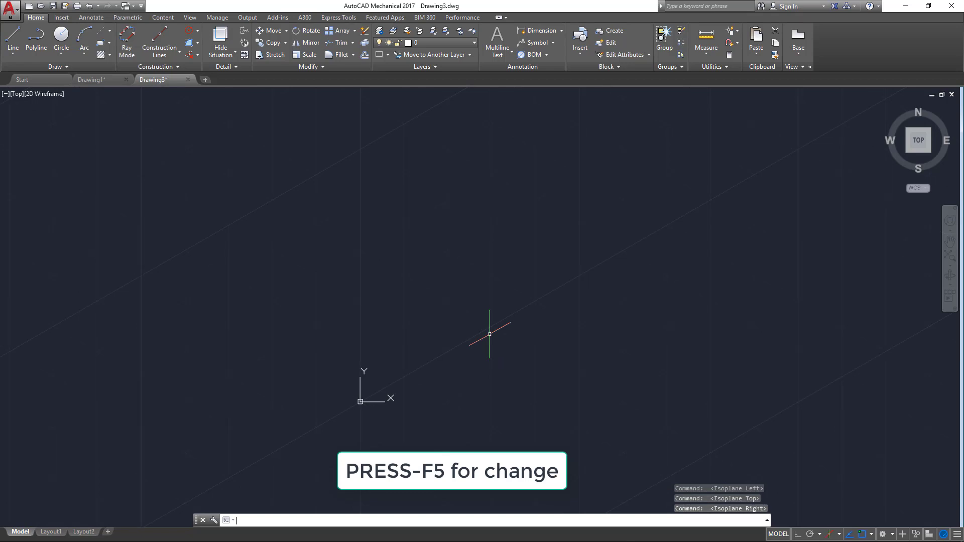
Start the Line command and make Main root the current layer
scroll(498, 334, "down", 4)
middle_click_drag(527, 348, 383, 402)
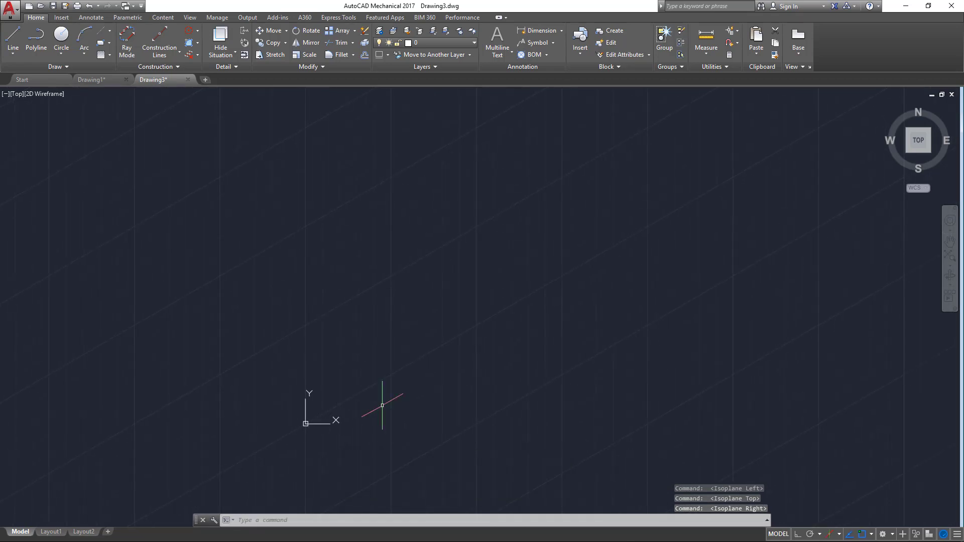
left_click(13, 39)
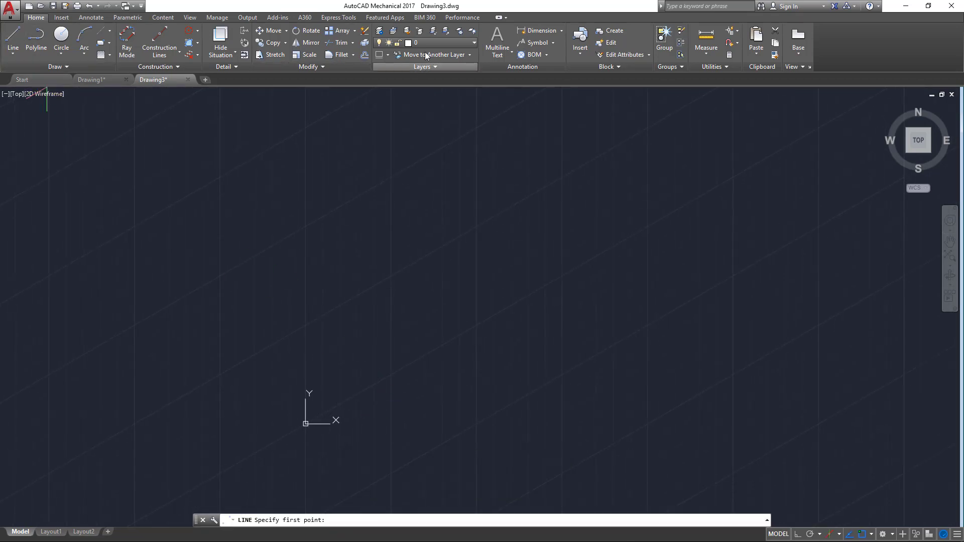
left_click(425, 44)
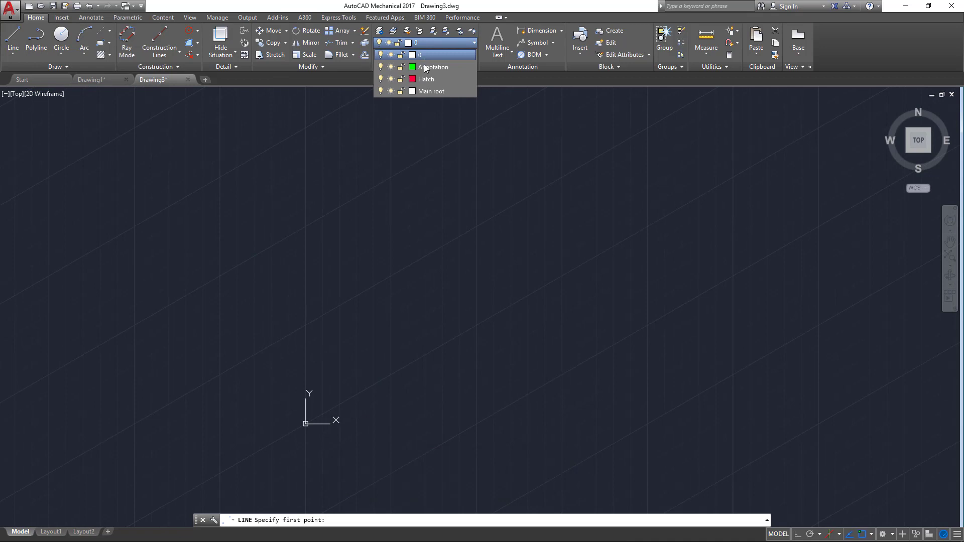
left_click(432, 92)
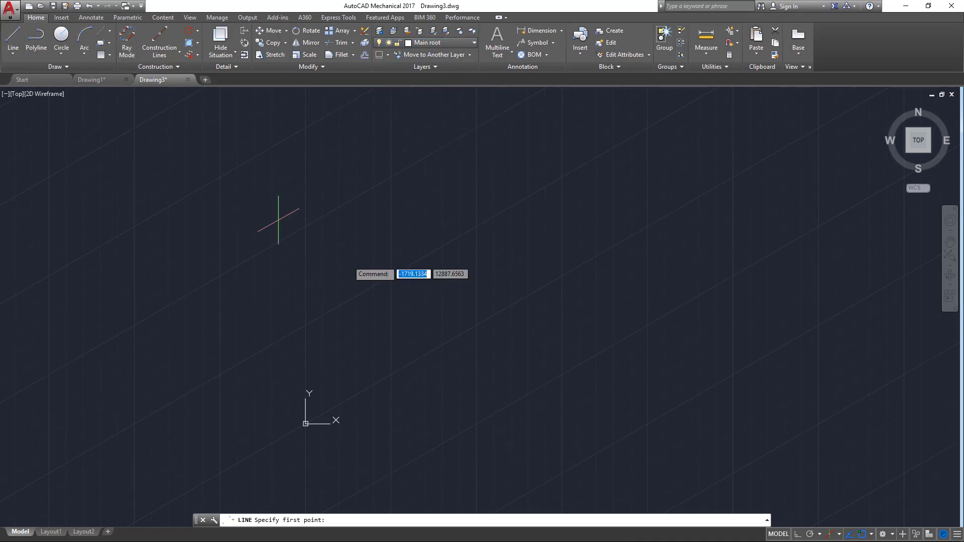
Turn on ortho mode and draw a vertical line 250 long upward from a free point in the drawing area
left_click(413, 396)
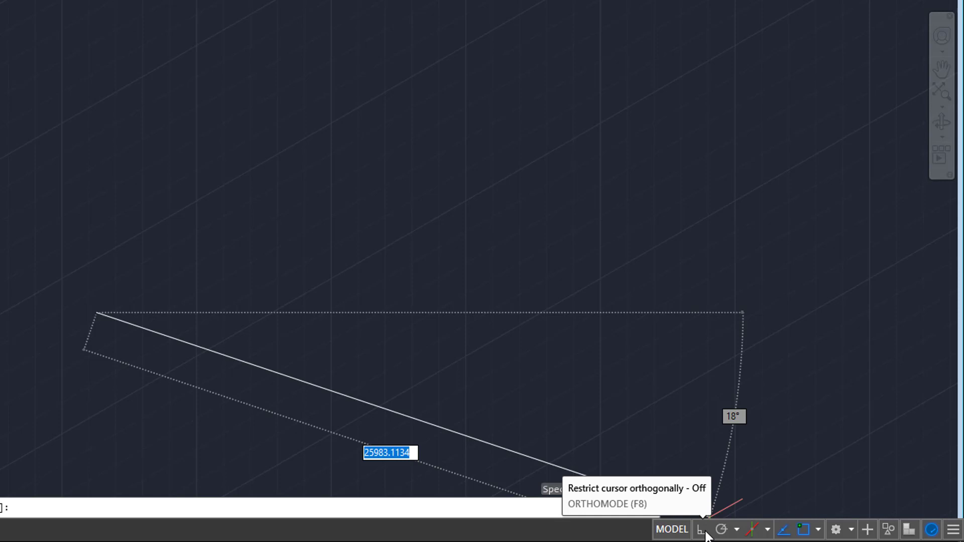
left_click(701, 530)
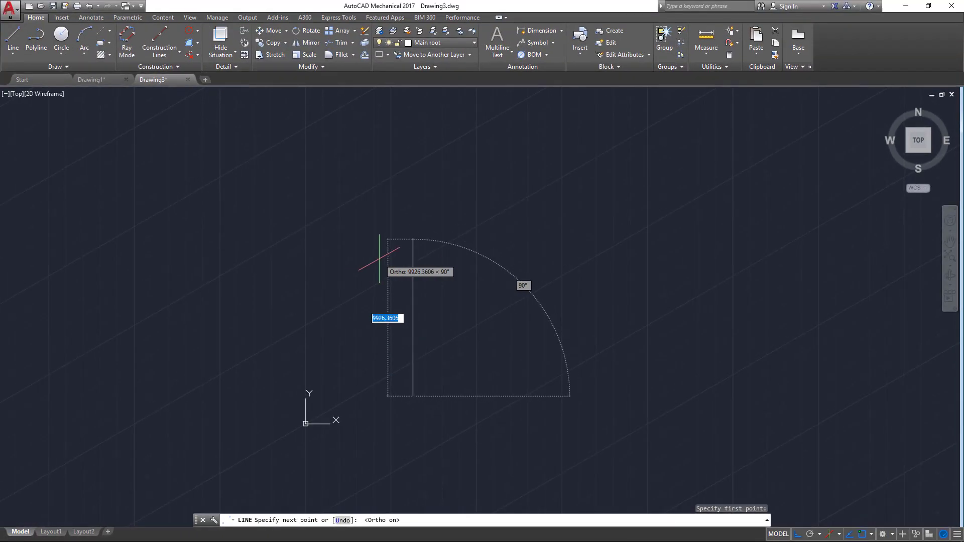
type("250")
key("Return")
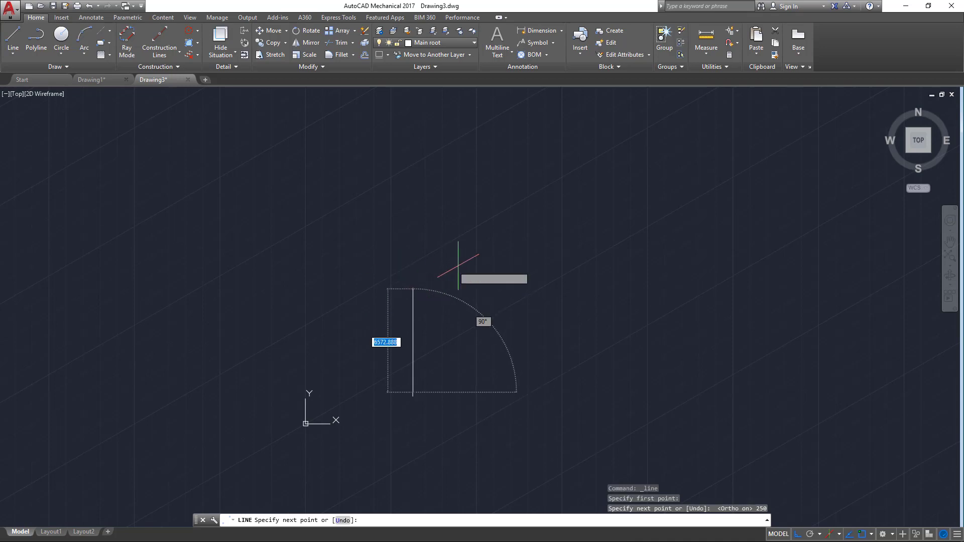
Continue from the 250 line with a 650 segment rising at 30° and a vertical 650 segment upward
scroll(527, 387, "up", 5)
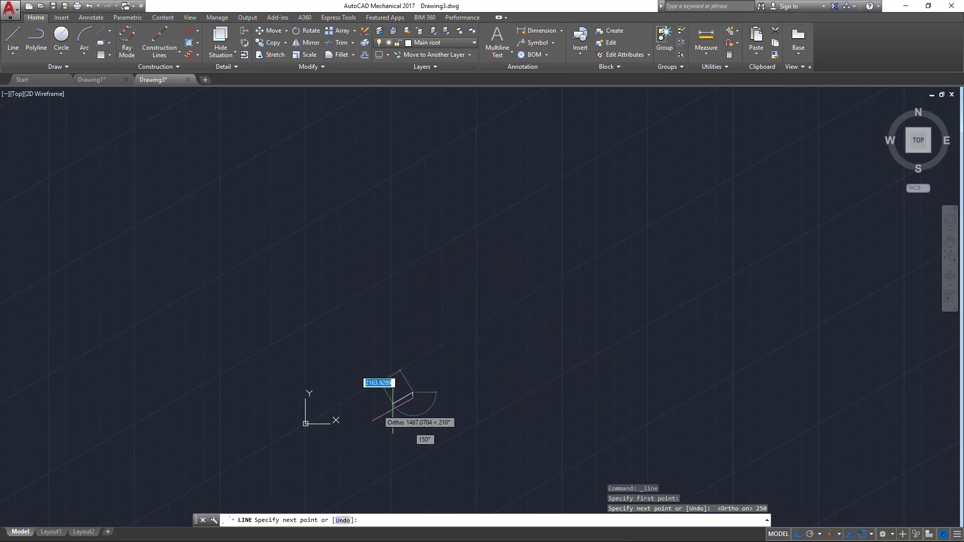
middle_click_drag(583, 360, 408, 405)
scroll(341, 429, "up", 2)
middle_click_drag(341, 429, 353, 378)
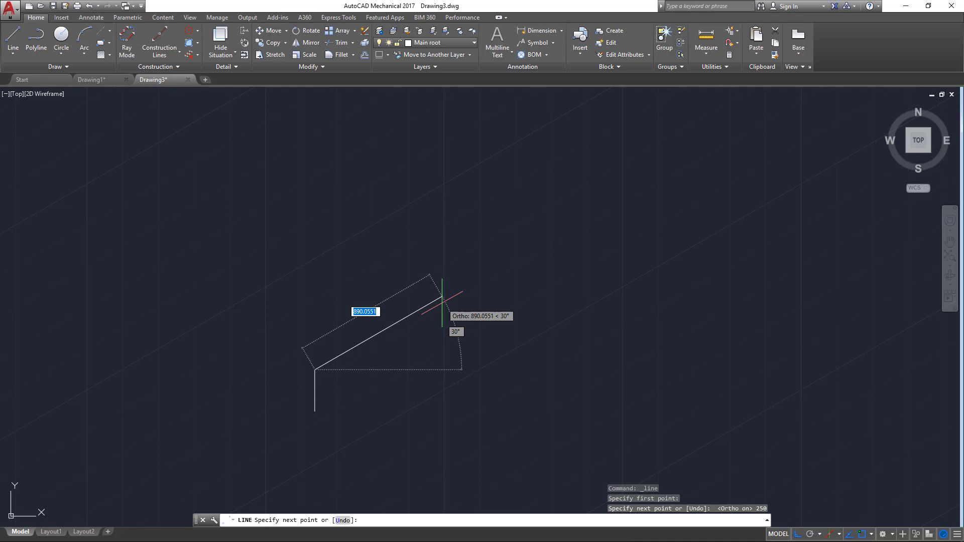
type("650")
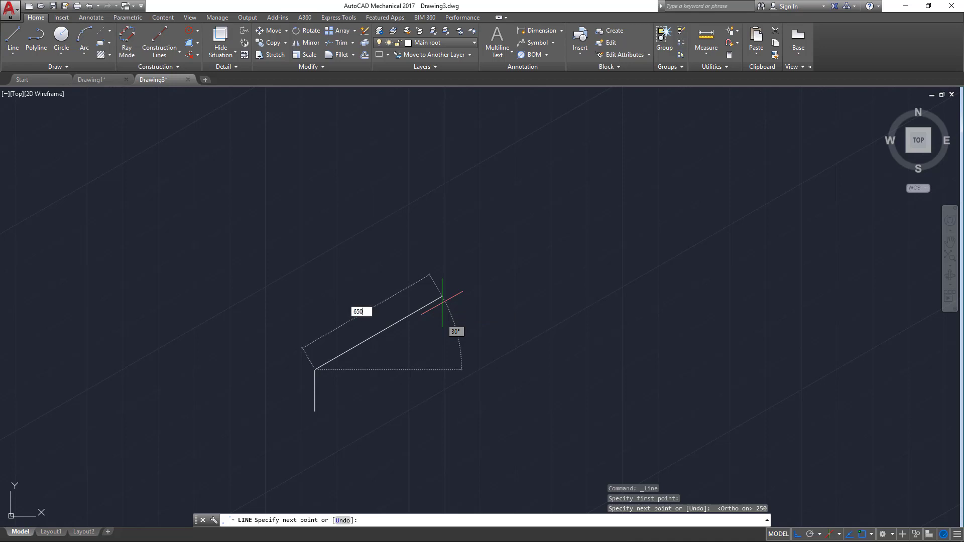
key("Return")
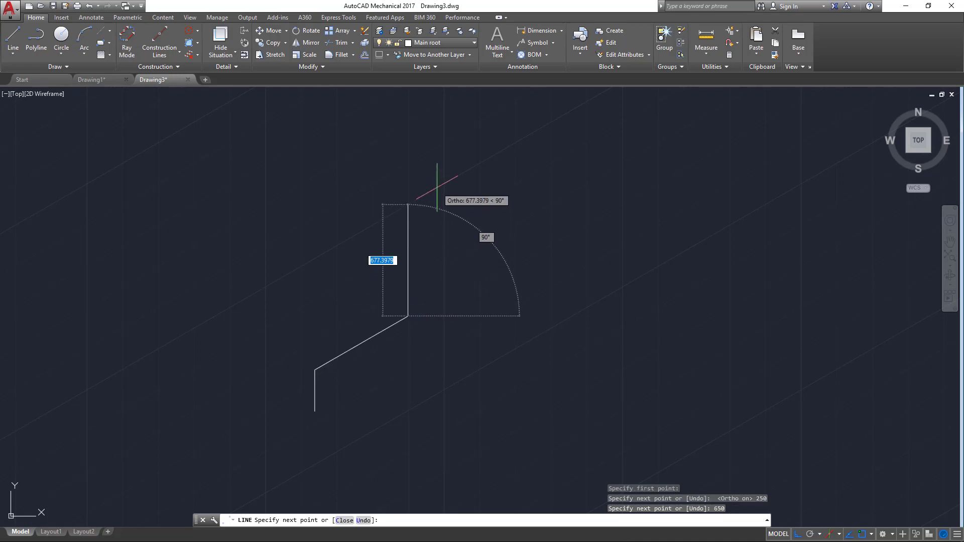
type("650")
key("Return")
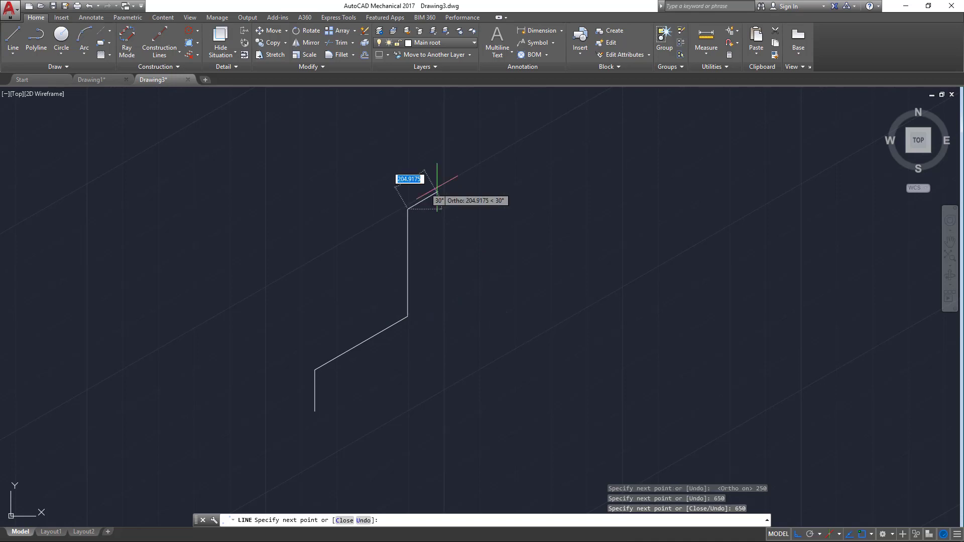
key("Escape")
Move the two 650 lines to the Hatch layer and clear the selection
left_click(458, 263)
left_click(381, 339)
left_click(423, 44)
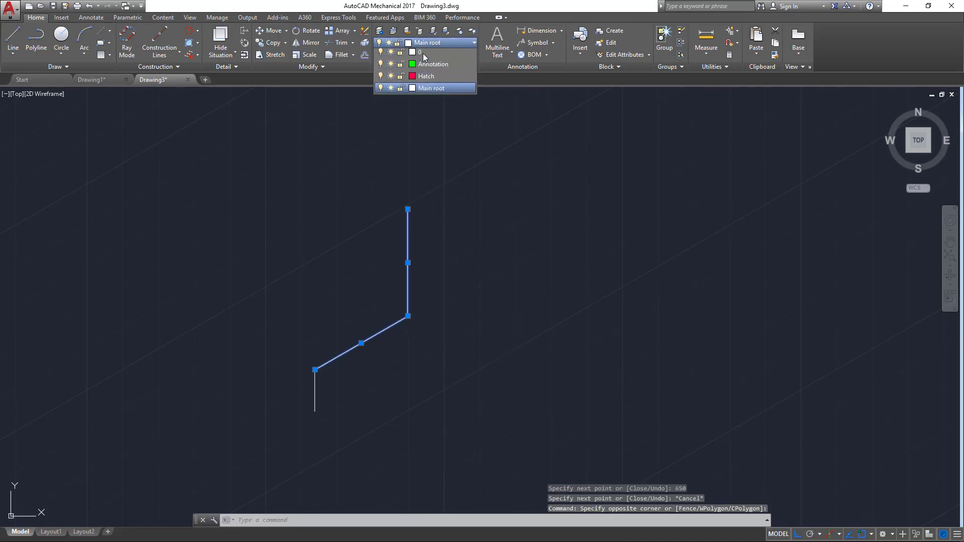
left_click(427, 79)
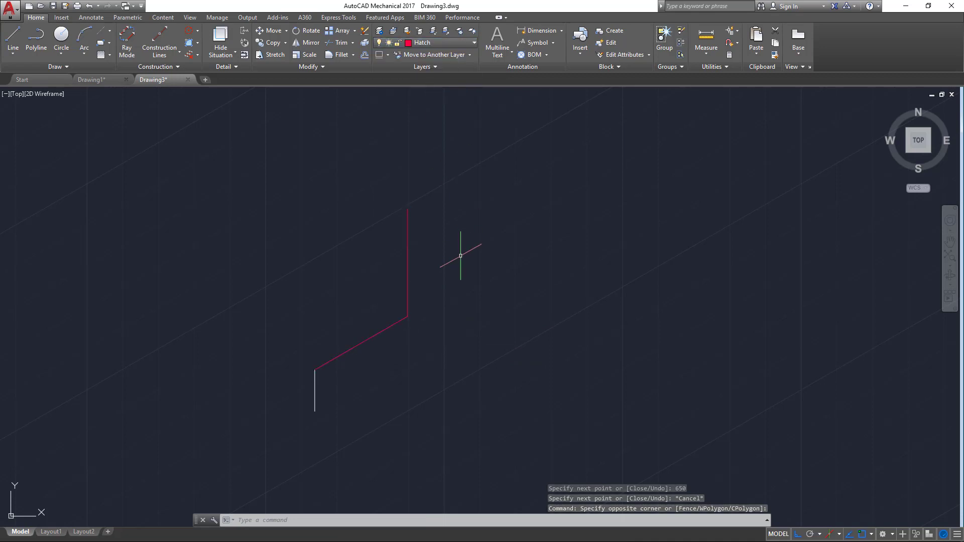
key("Escape")
With ortho mode off, draw a diagonal line from the 250 line's upper end to the vertical 650 line's upper end
left_click(17, 36)
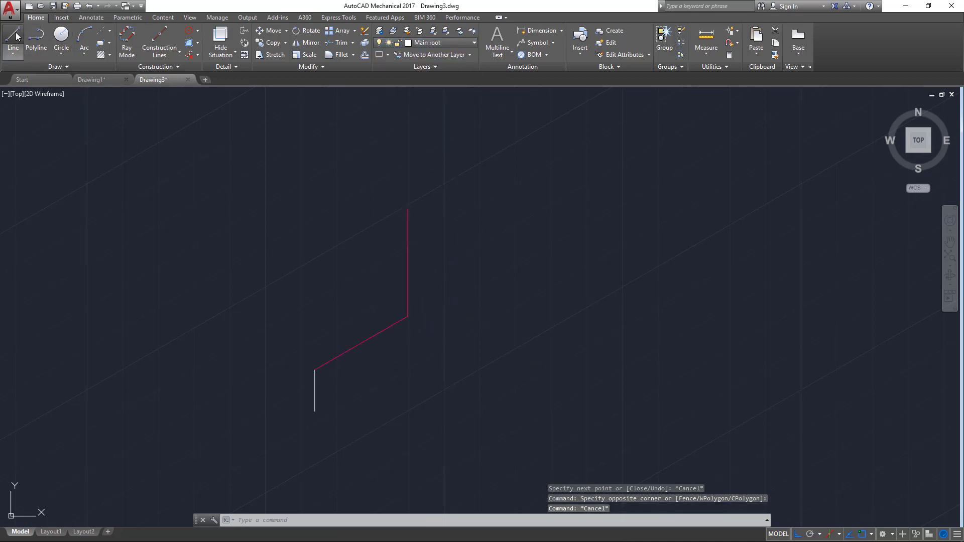
left_click(799, 535)
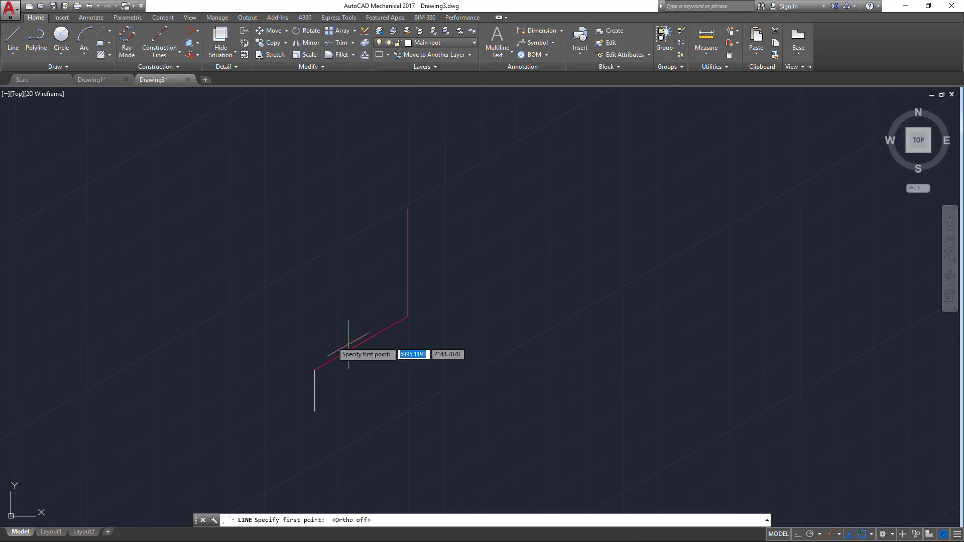
left_click(315, 369)
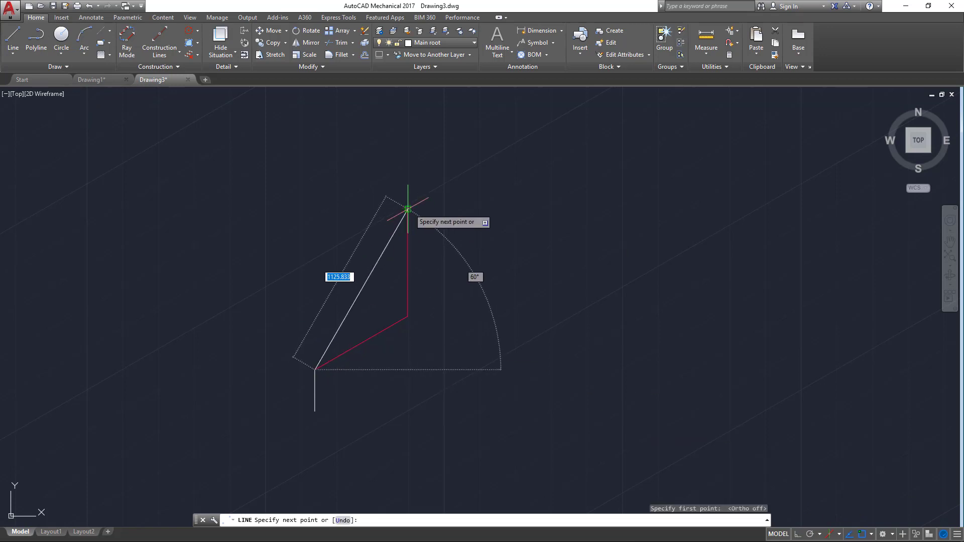
left_click(408, 210)
key("Escape")
With ortho mode on, draw a vertical line 350 long upward from the diagonal's upper end
middle_click_drag(205, 160, 205, 182)
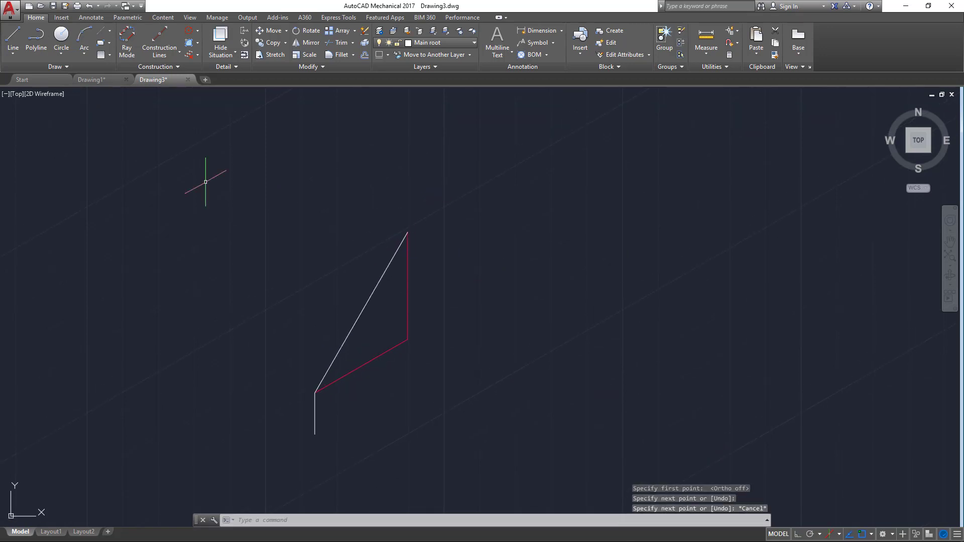
left_click(13, 36)
left_click(407, 233)
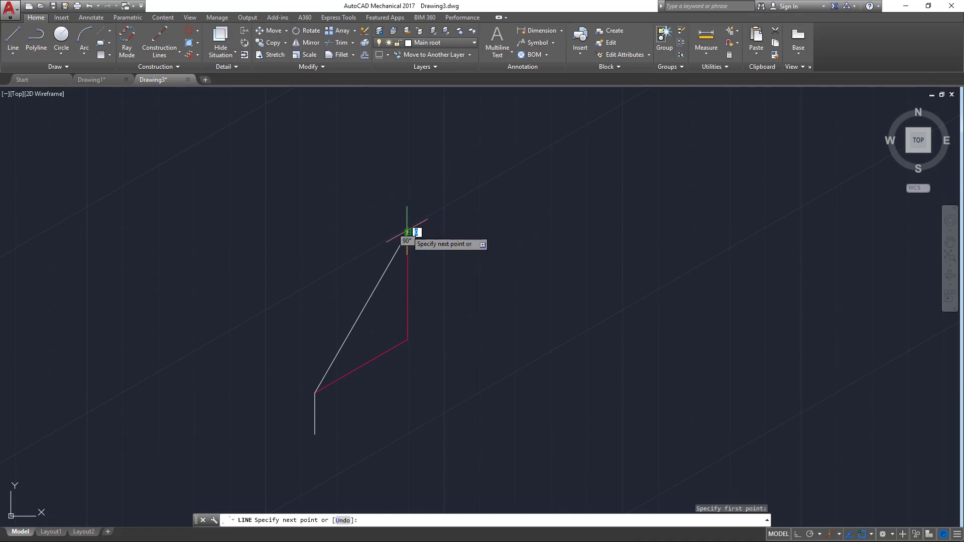
left_click(798, 535)
type("50")
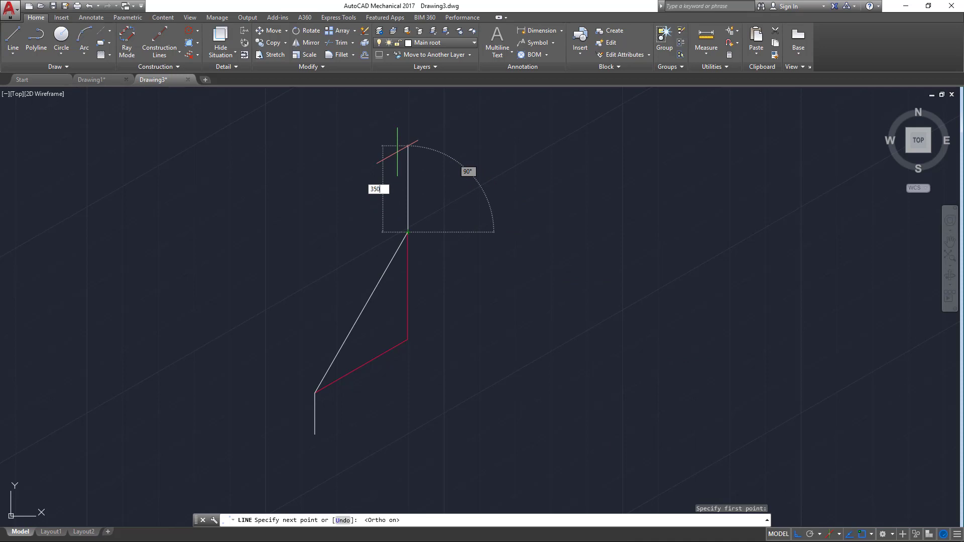
key("Return")
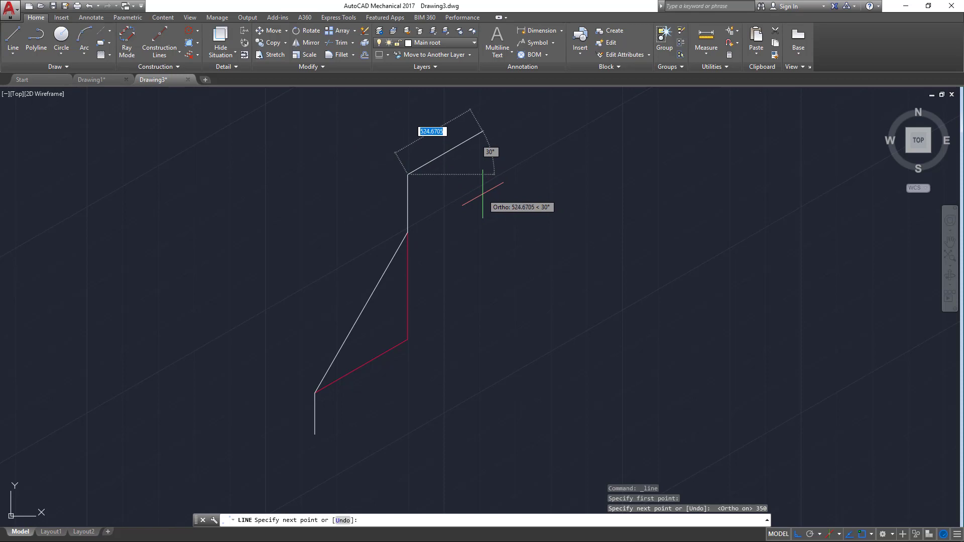
Preview the next line segment on the left, top and right isoplanes, and end the Line command without adding it
key("F5")
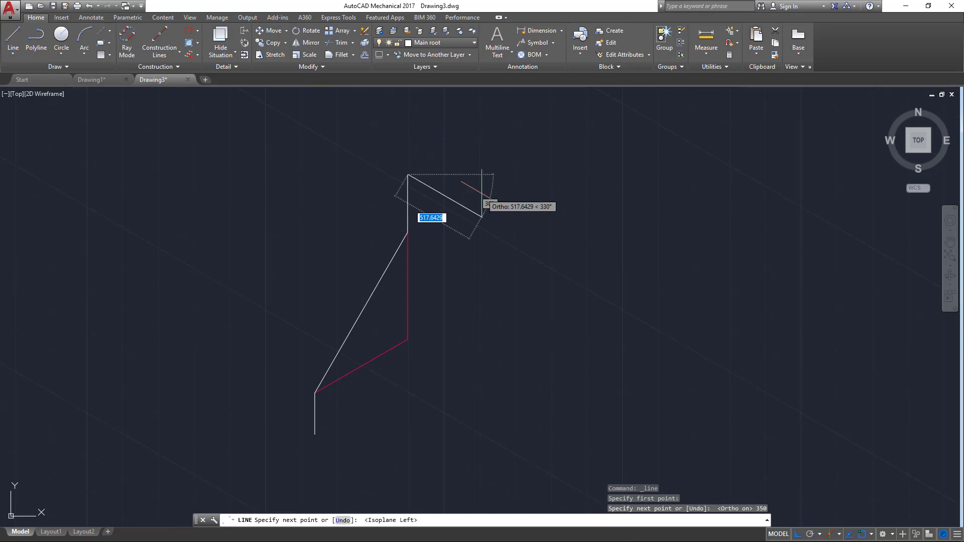
key("F5")
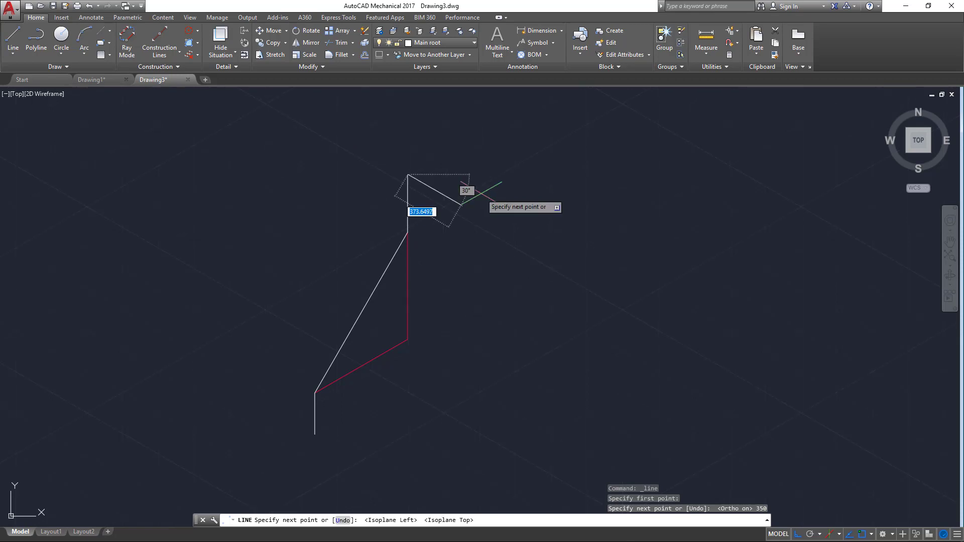
key("F5")
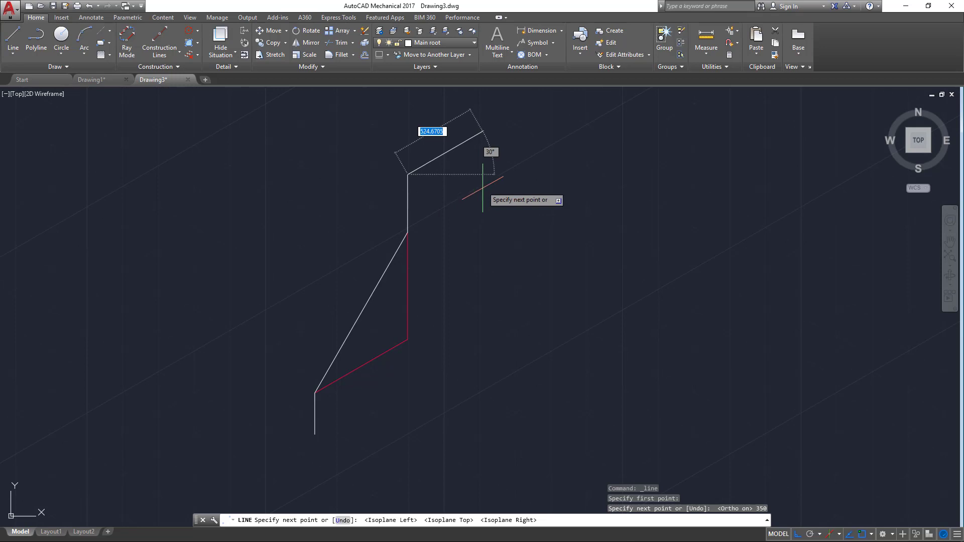
key("F5")
key("F5")
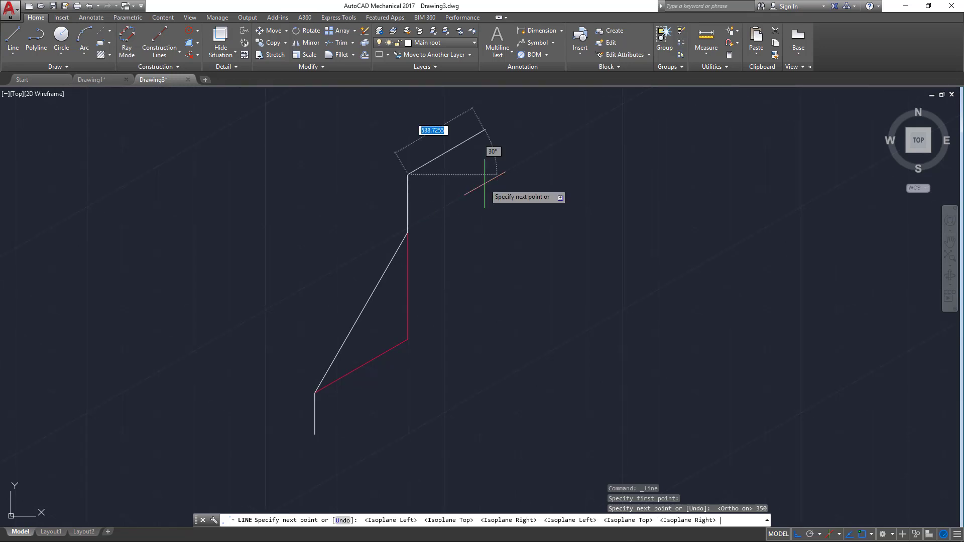
key("Escape")
middle_click_drag(427, 342, 453, 324)
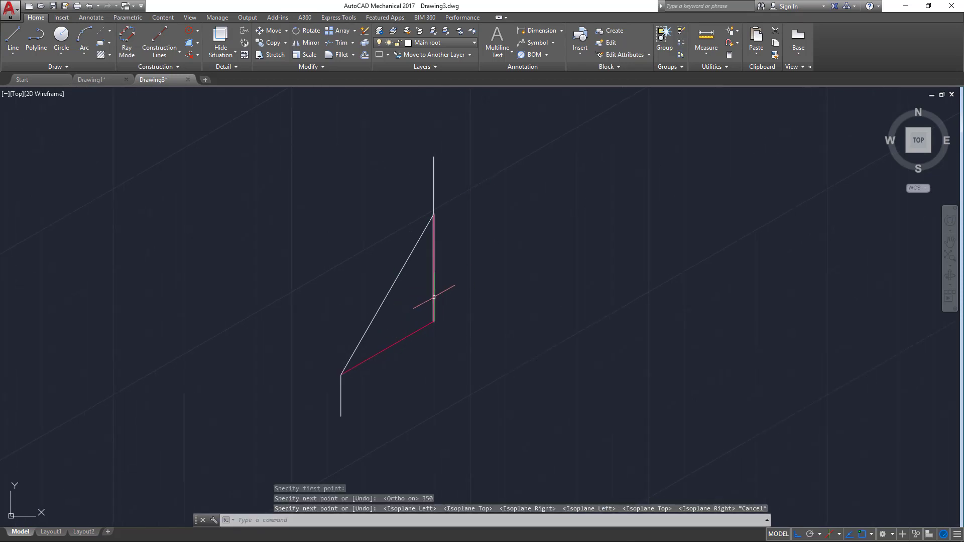
scroll(431, 333, "up", 5)
left_click(445, 277)
left_click(430, 288)
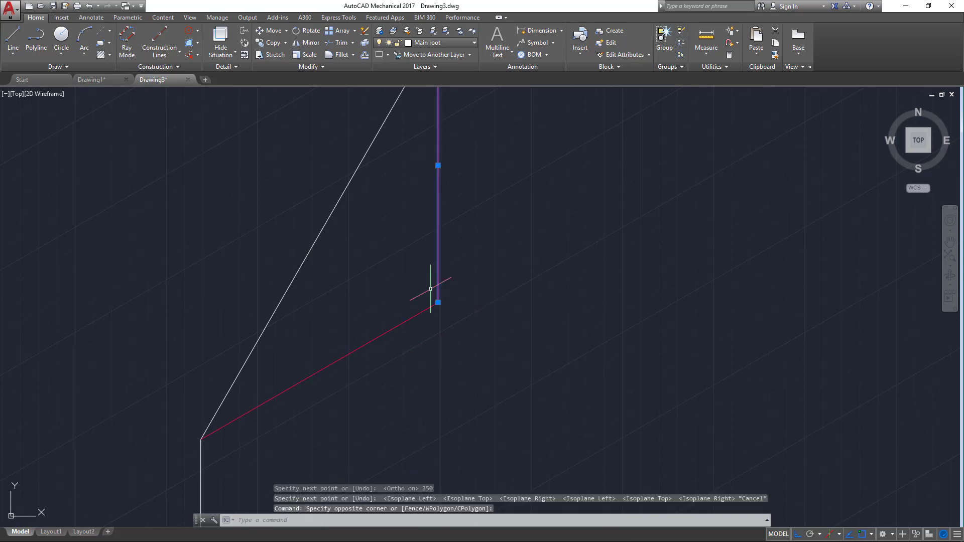
scroll(534, 332, "down", 2)
middle_click_drag(536, 329, 529, 340)
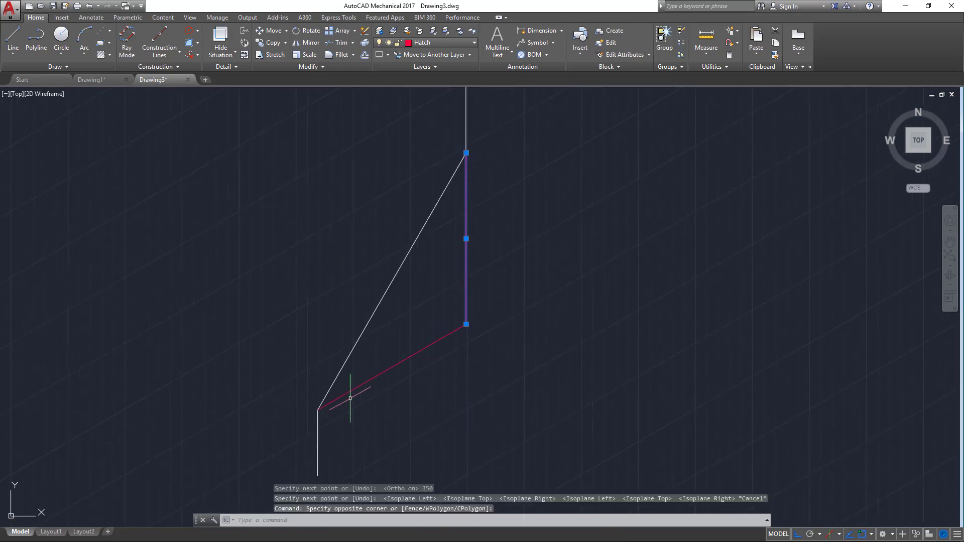
key("Escape")
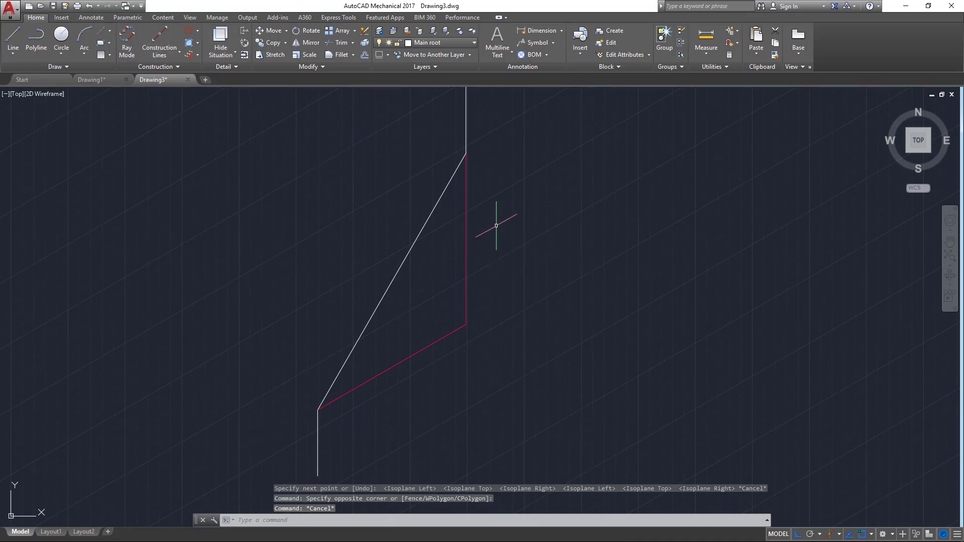
Copy the vertical 650 line along the slanted 650 line at every 50 units, from 50 to 600
left_click(495, 268)
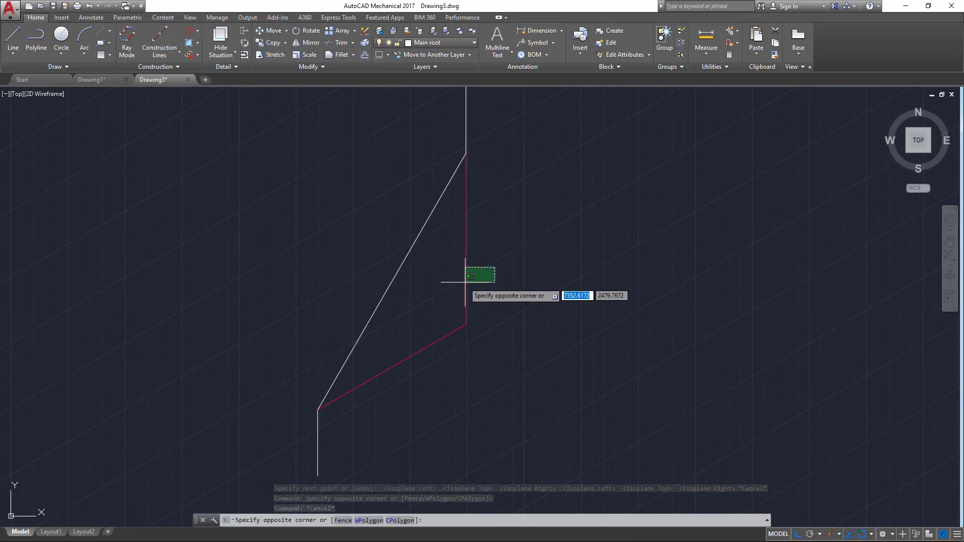
left_click(457, 285)
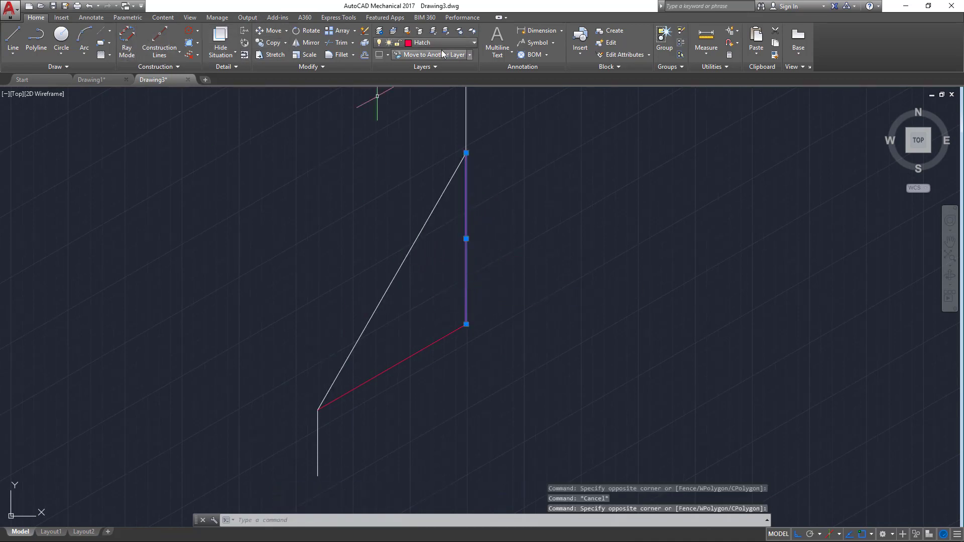
left_click(269, 42)
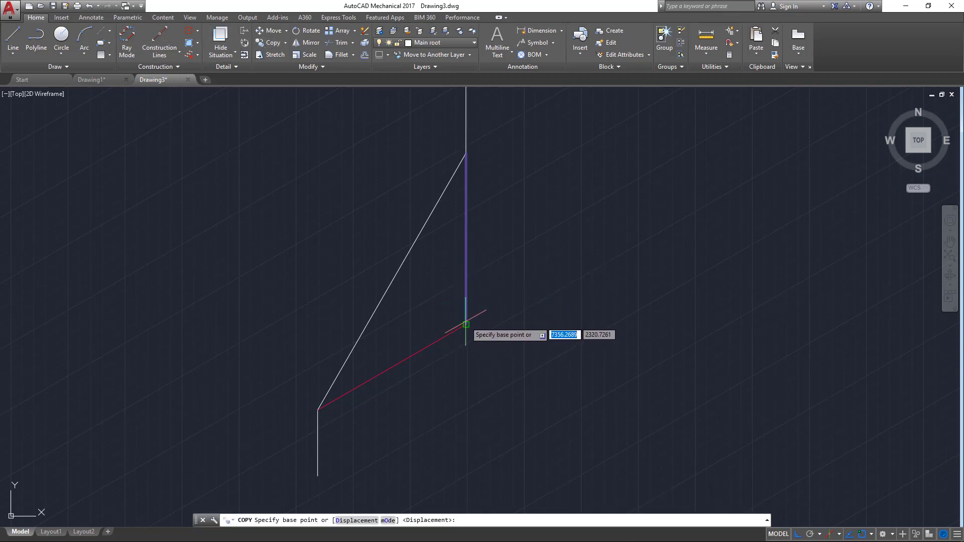
left_click(465, 325)
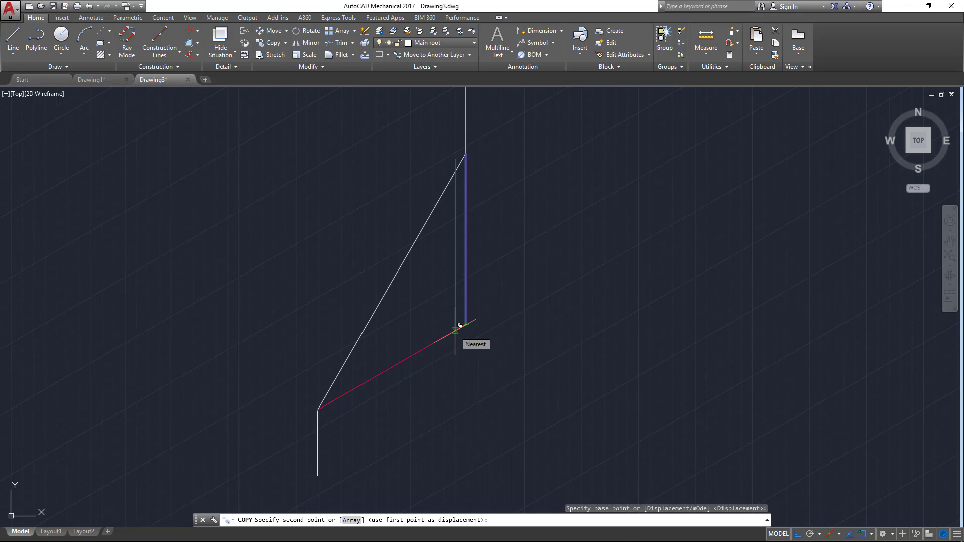
type("50")
key("Return")
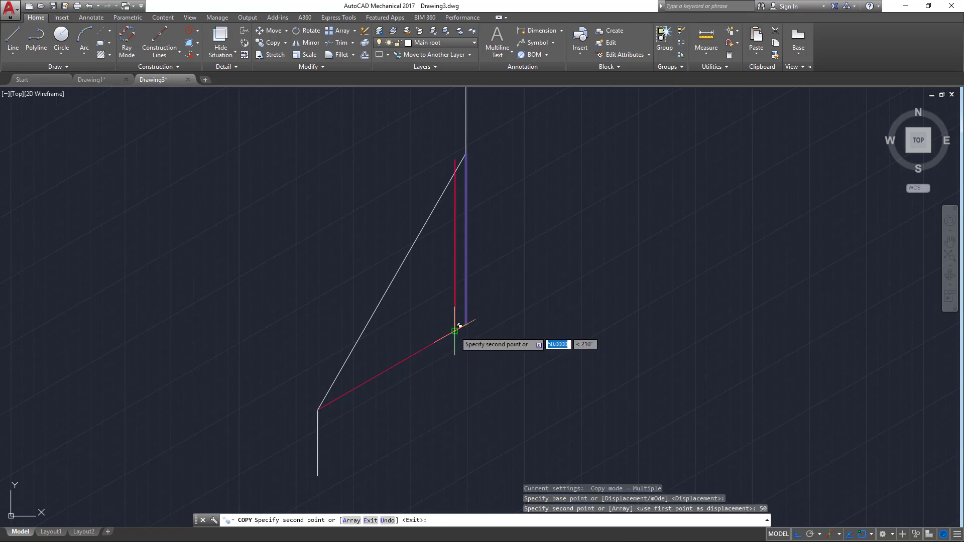
type("100")
key("Return")
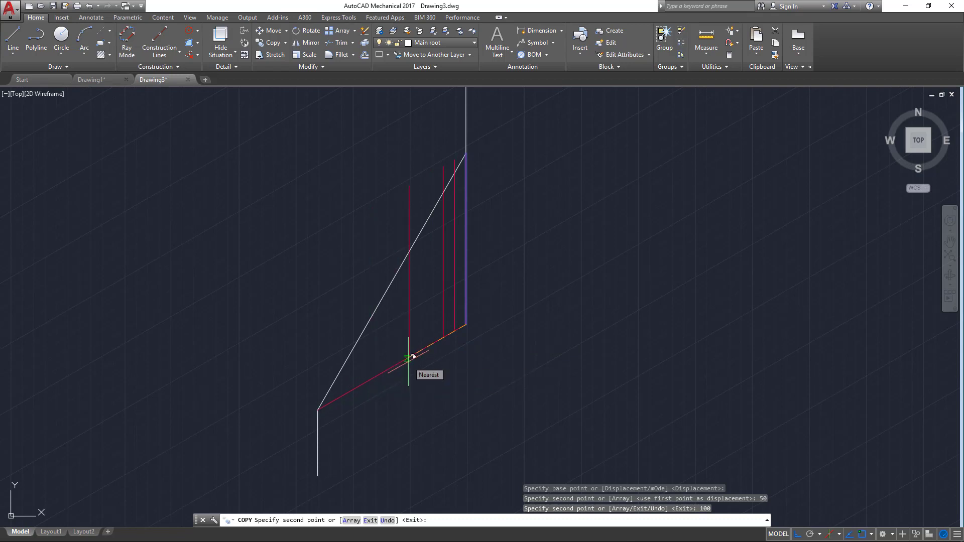
type("150")
key("Return")
type("200")
key("Return")
type("250")
key("Return")
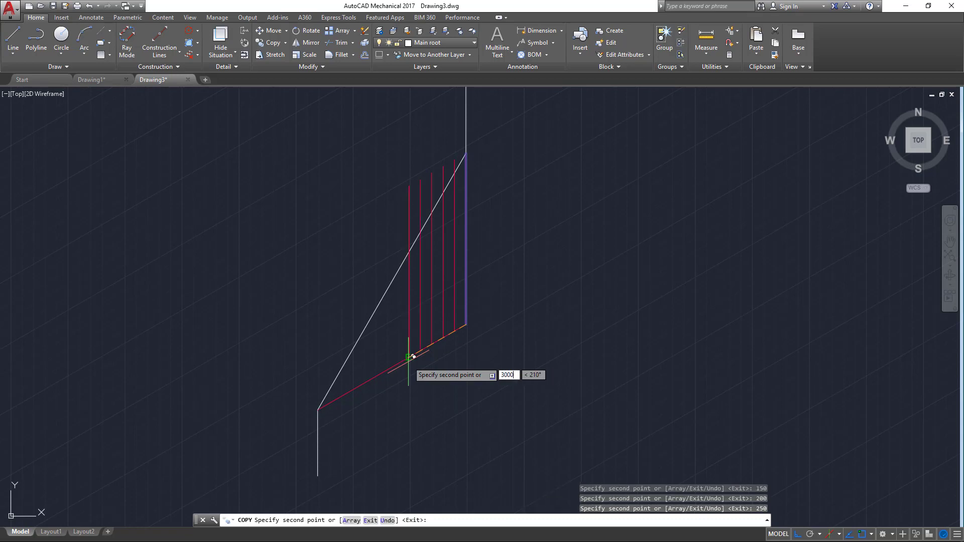
type("300")
key("Return")
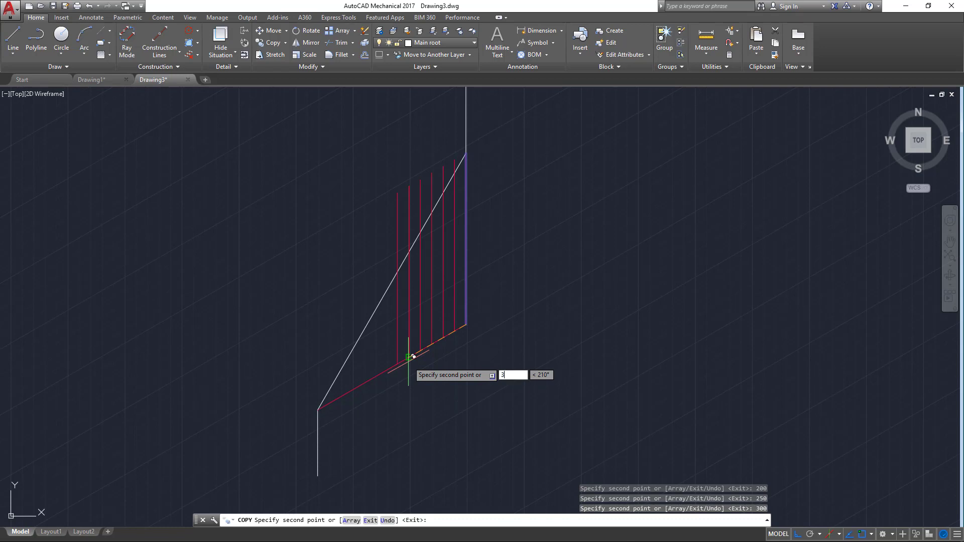
key("Return")
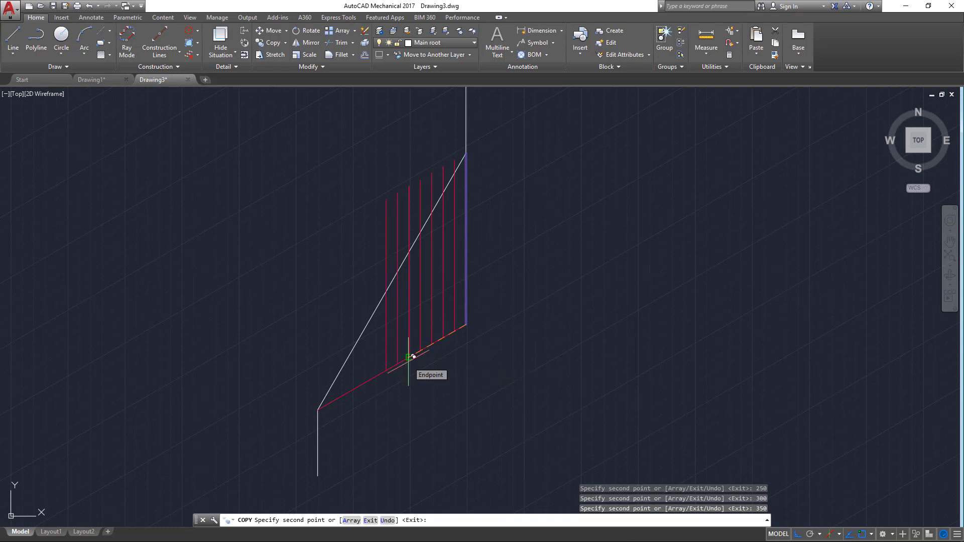
type("400")
key("Return")
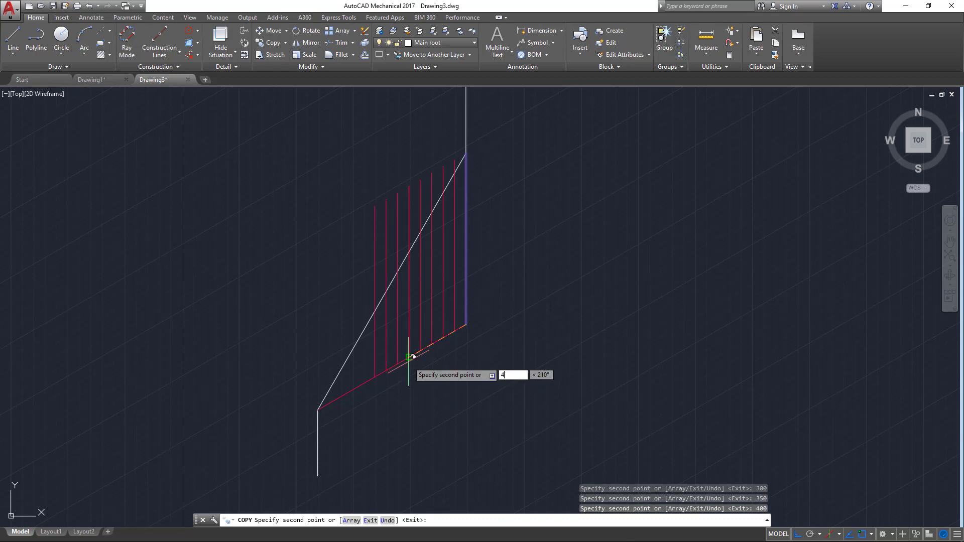
key("Return")
type("500")
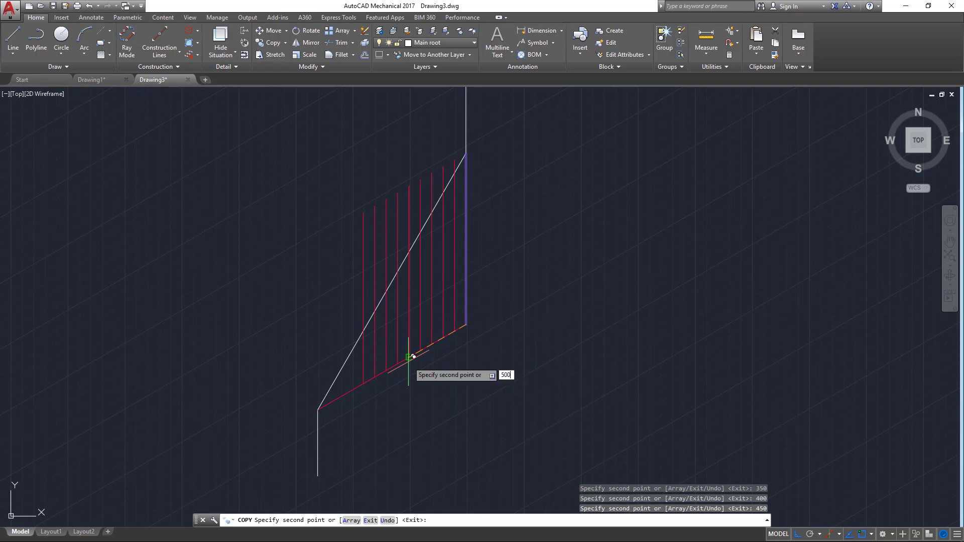
key("Return")
type("550")
key("Return")
type("600")
key("Return")
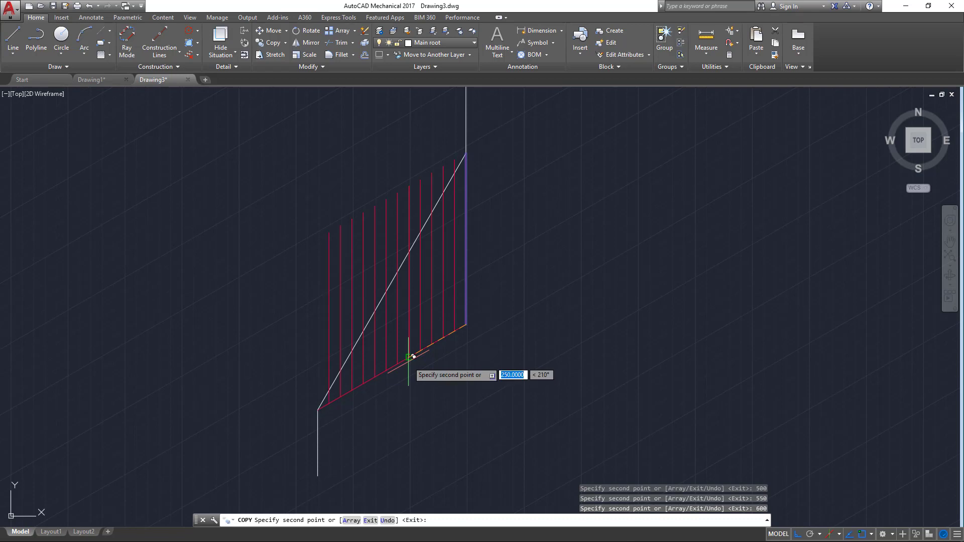
key("Escape")
Trim the parts of the copied vertical hatch lines that extend above the diagonal line
type("te cor")
key("Return")
key("Return")
scroll(333, 242, "up", 2)
left_click(384, 164)
left_click(291, 272)
left_click(443, 123)
left_click(360, 223)
left_click(479, 113)
left_click(390, 217)
left_click(519, 106)
left_click(464, 148)
key("ctrl+z")
scroll(503, 131, "up", 4)
left_click(527, 106)
left_click(430, 181)
middle_click_drag(468, 178, 429, 314)
scroll(505, 215, "down", 4)
middle_click_drag(581, 299, 590, 250)
key("Escape")
scroll(620, 295, "down", 4)
middle_click_drag(620, 295, 576, 300)
scroll(582, 312, "up", 2)
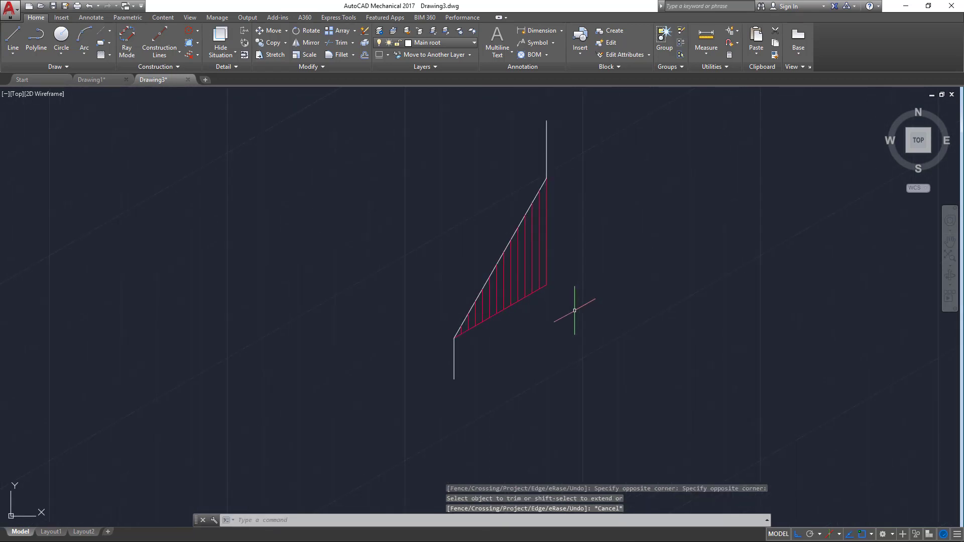
Add an aligned dimension to the lower vertical line, placed on its left side
middle_click_drag(570, 318, 455, 370)
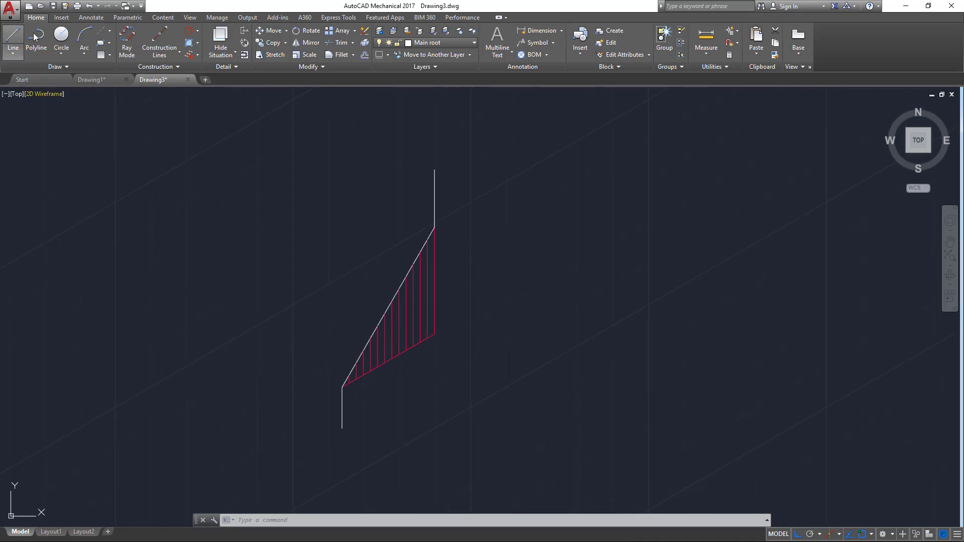
left_click(99, 19)
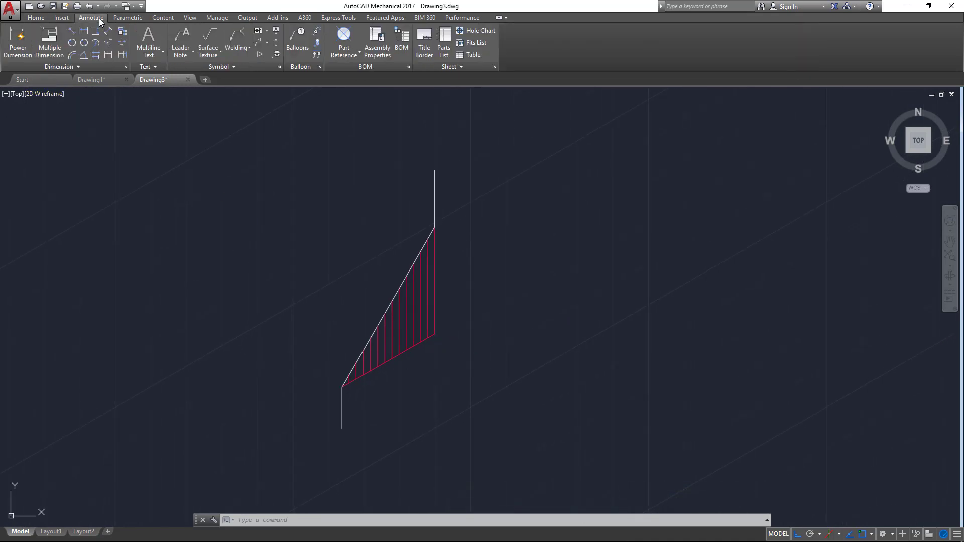
left_click(71, 31)
scroll(341, 428, "up", 5)
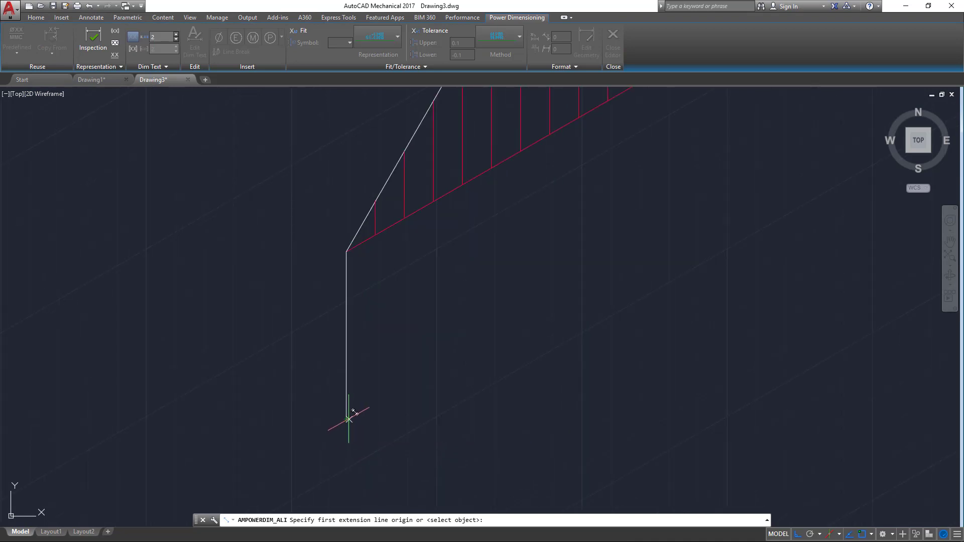
left_click(346, 419)
left_click(347, 252)
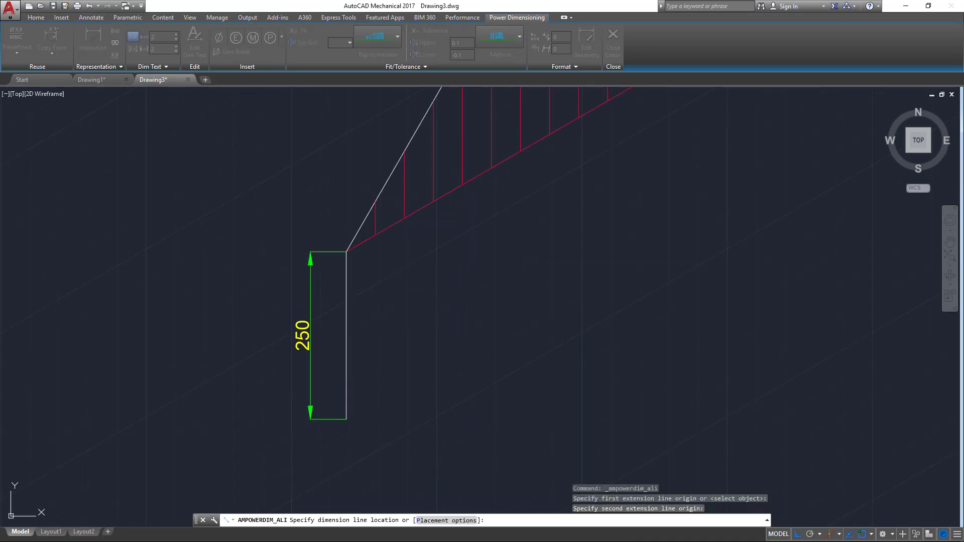
left_click(310, 346)
left_click(427, 358)
Add aligned dimensions to the diagonal line and the upper vertical line, both placed on their left side
scroll(407, 377, "down", 5)
middle_click_drag(418, 360, 388, 426)
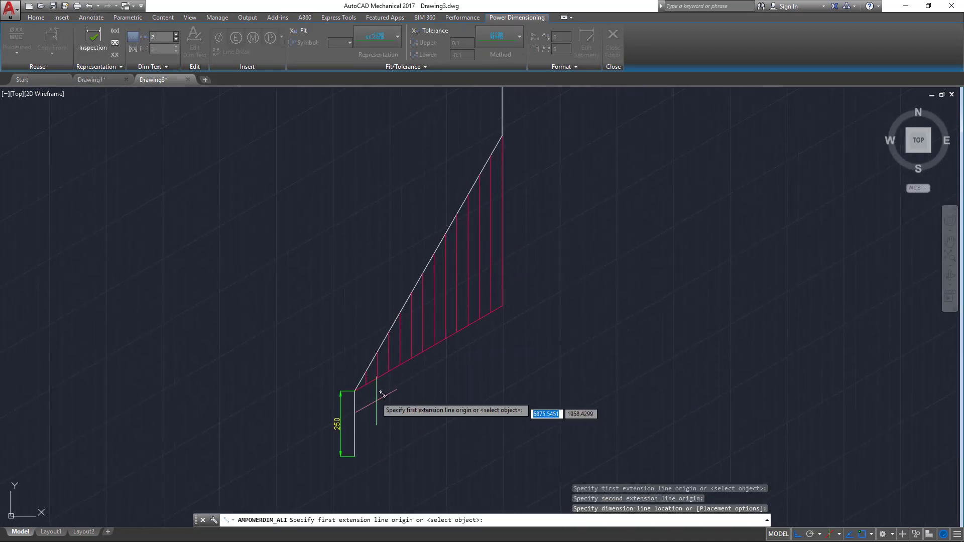
left_click(355, 391)
left_click(510, 127)
left_click(431, 200)
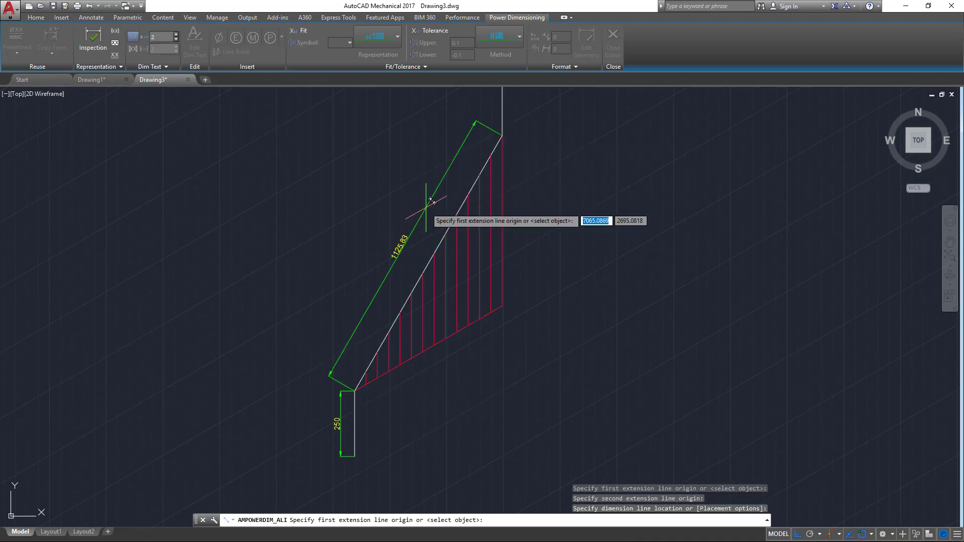
middle_click_drag(566, 232, 527, 345)
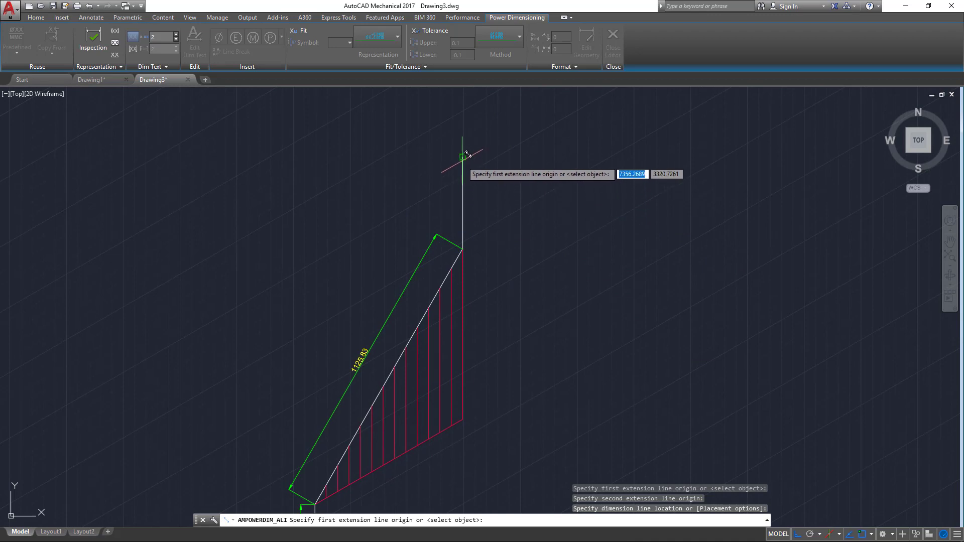
left_click(462, 157)
left_click(462, 247)
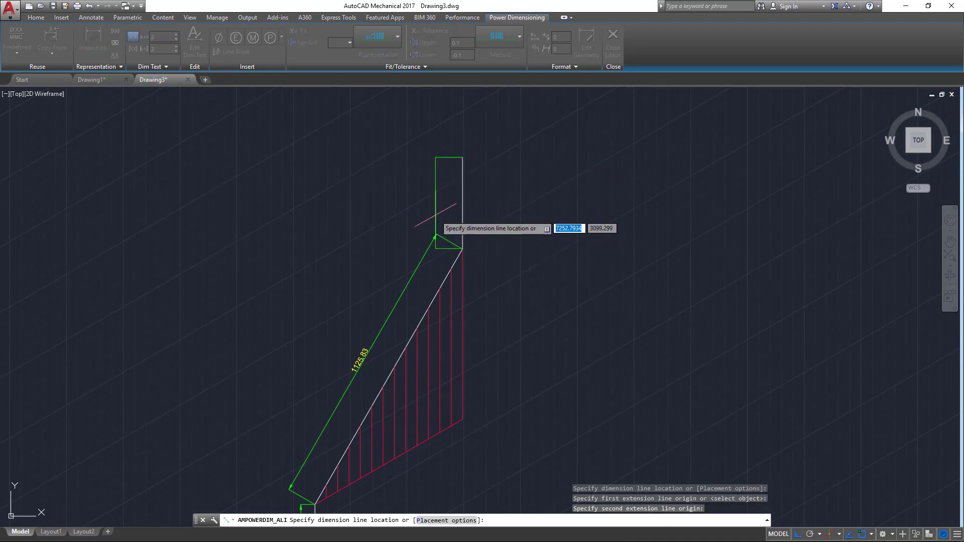
left_click(431, 204)
Dimension the hatched triangle's vertical edge on its right side and its slanted bottom edge below, and end the command
middle_click_drag(562, 303, 574, 223)
left_click(475, 164)
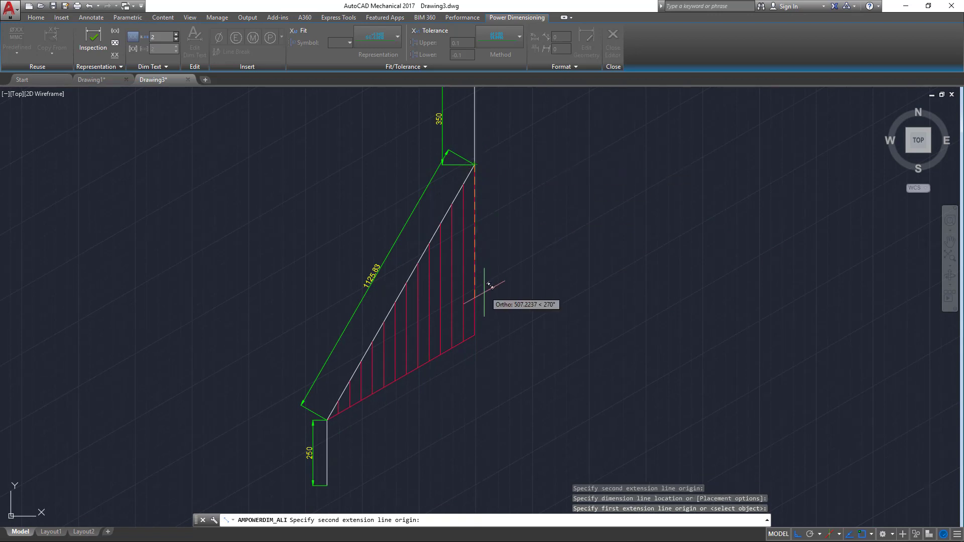
left_click(474, 335)
left_click(492, 257)
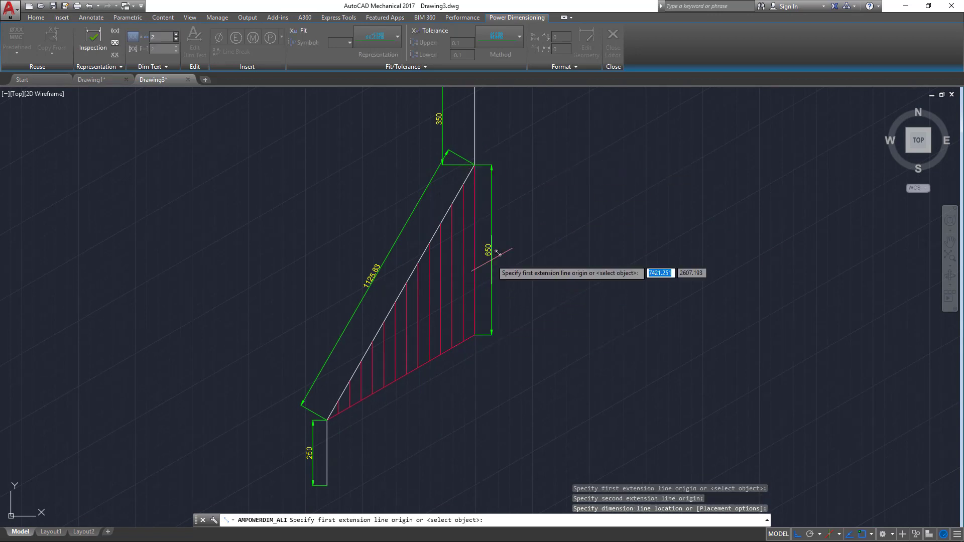
left_click(327, 420)
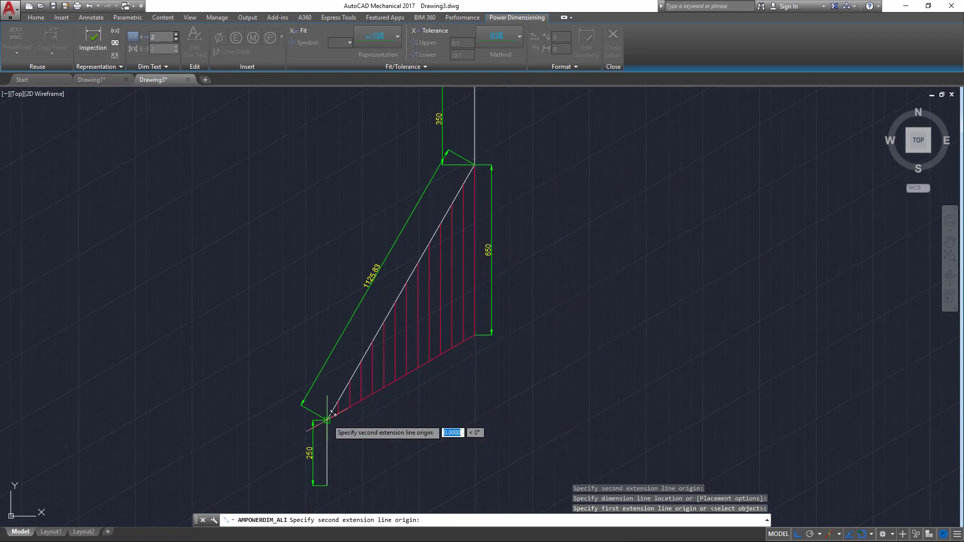
left_click(474, 335)
left_click(437, 378)
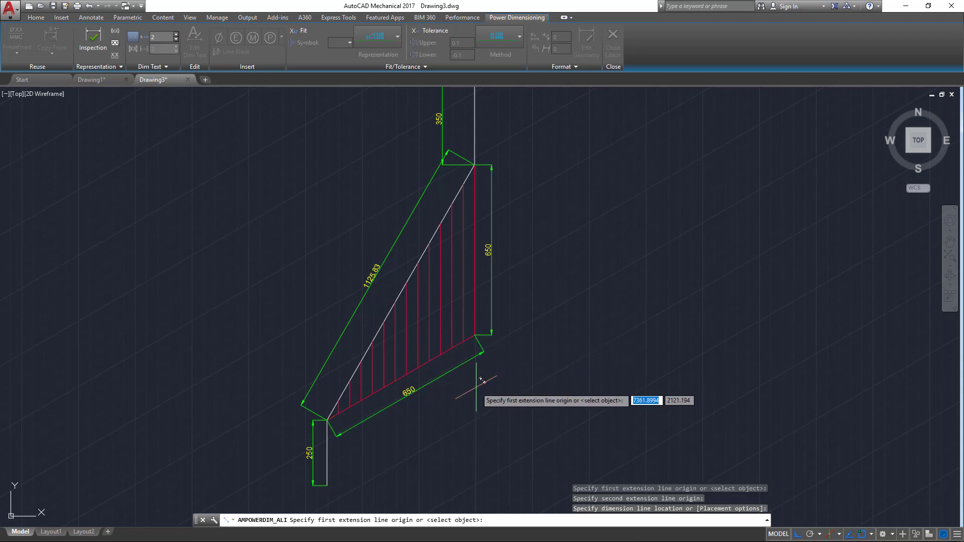
key("Escape")
scroll(553, 367, "down", 2)
middle_click_drag(582, 351, 416, 354)
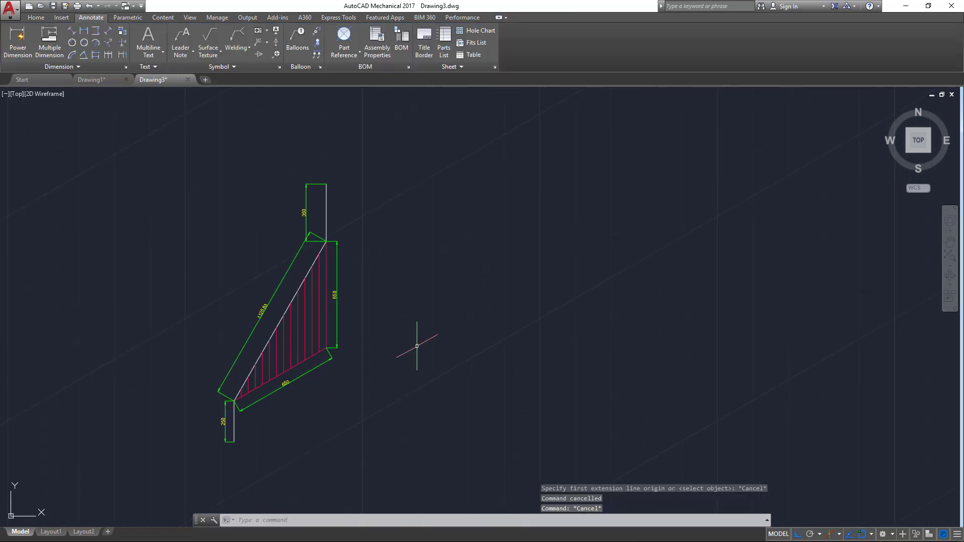
scroll(312, 301, "up", 2)
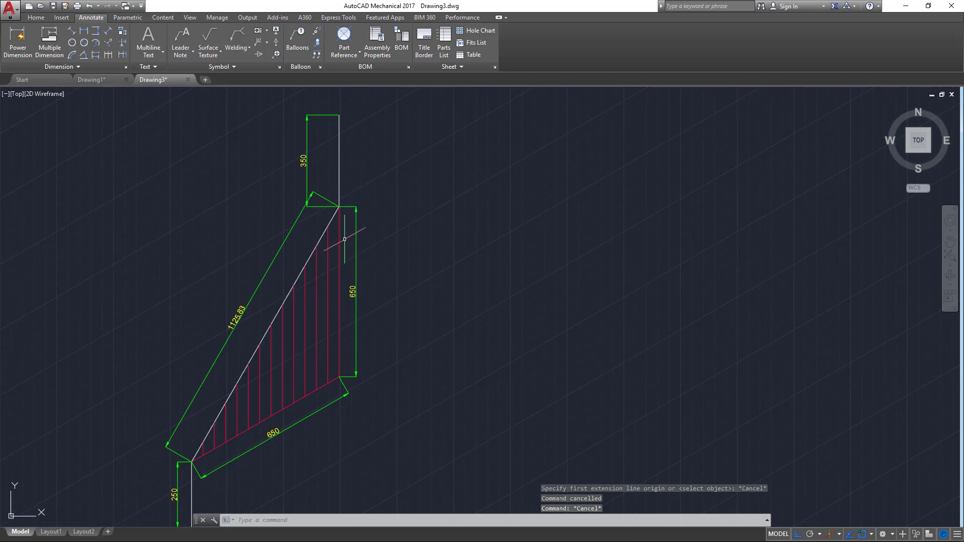
middle_click_drag(383, 312, 436, 251)
left_click(361, 377)
left_click(323, 372)
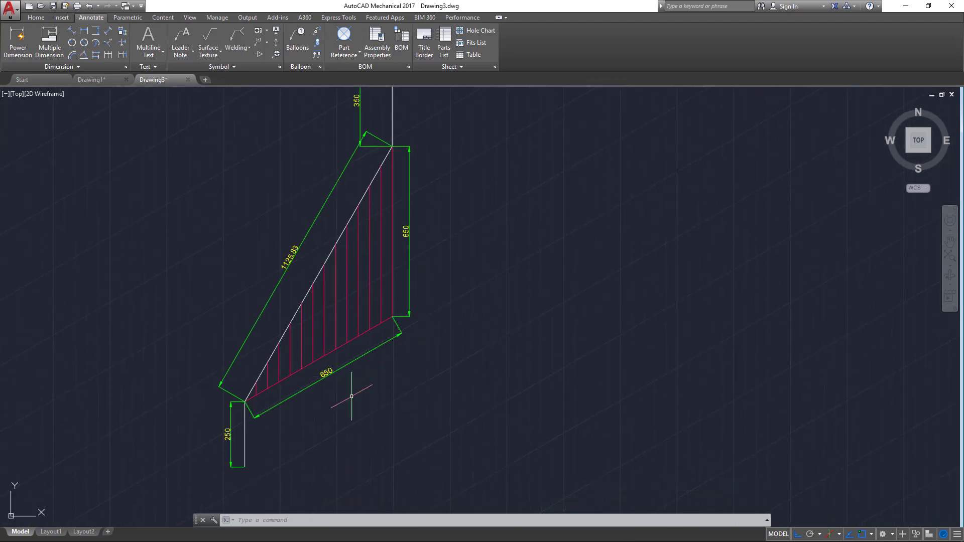
Move the upper vertical line's 350 dimension to the right side of the line and clear the selection
middle_click_drag(429, 217, 419, 324)
left_click(364, 191)
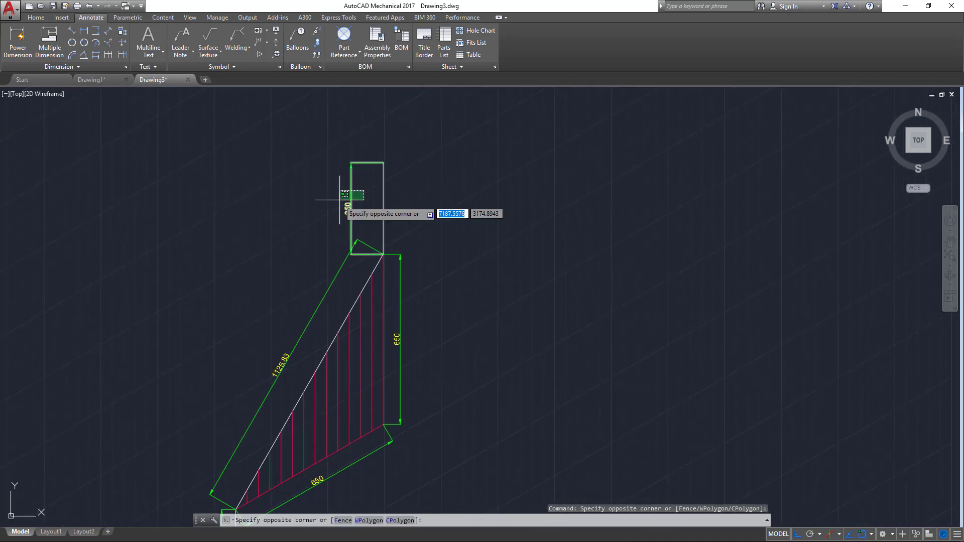
left_click(339, 200)
left_click(348, 208)
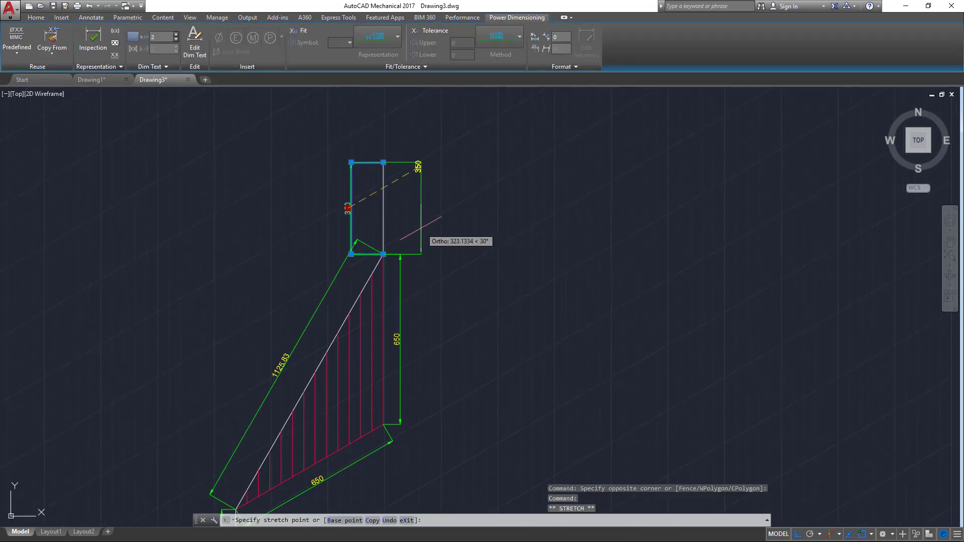
left_click(404, 216)
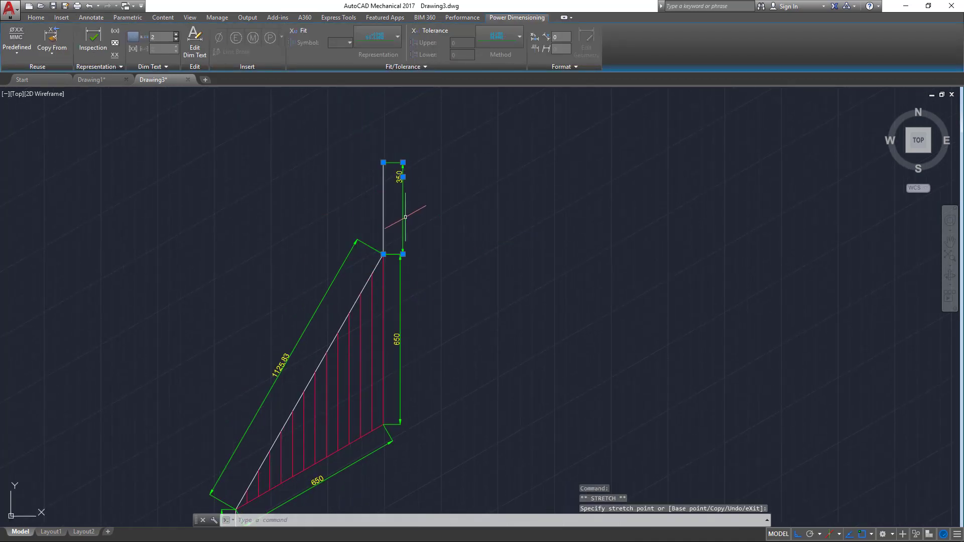
key("Escape")
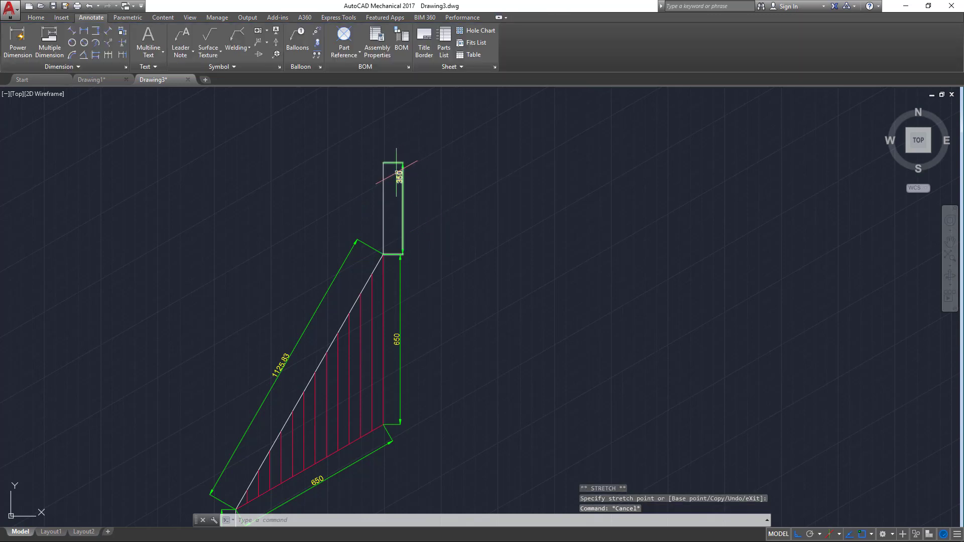
Move the 350 dimension's text down to about the middle of its dimension line
left_click(402, 173)
left_click(403, 177)
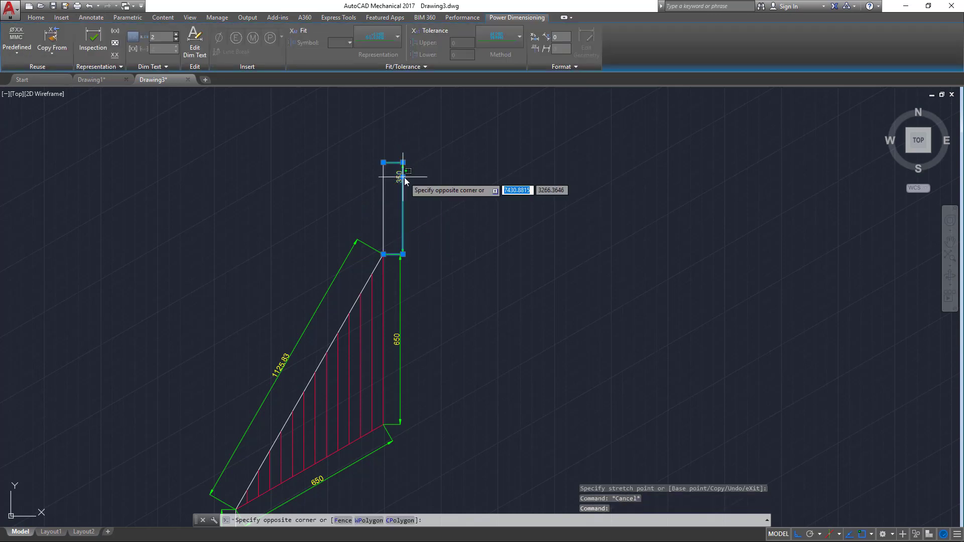
left_click(405, 202)
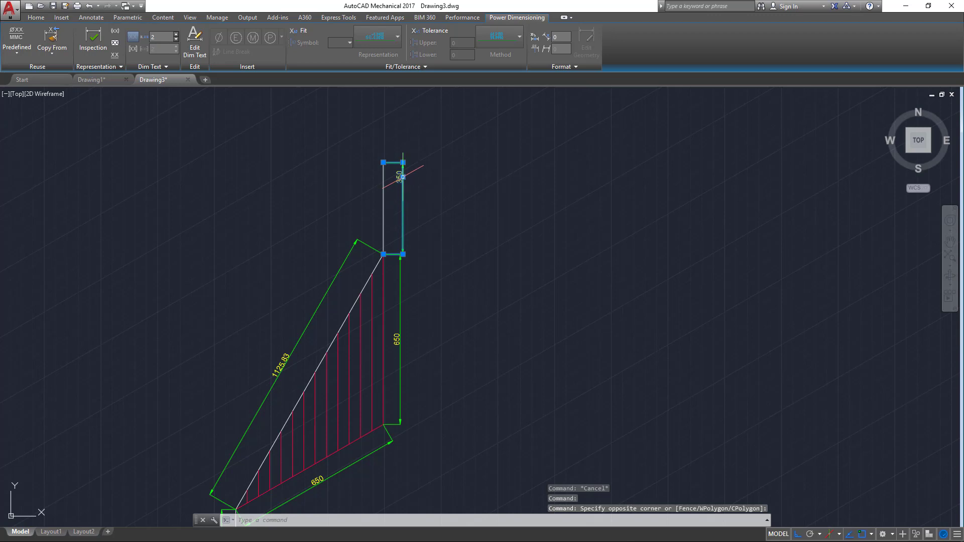
left_click(403, 176)
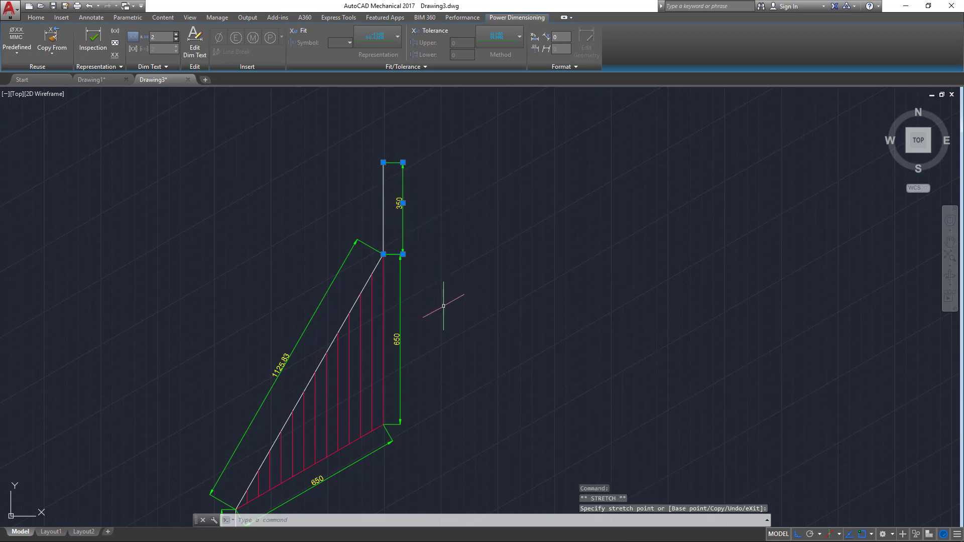
Oblique the three vertical dimensions, on the upper line, the hatched triangle's edge and the lower line, to 30 degrees
key("Escape")
mouse_move(448, 338)
middle_mouse_down()
mouse_move(493, 258)
mouse_move(451, 331)
mouse_move(484, 178)
middle_mouse_up()
left_click(452, 153)
left_click(416, 211)
left_click(277, 396)
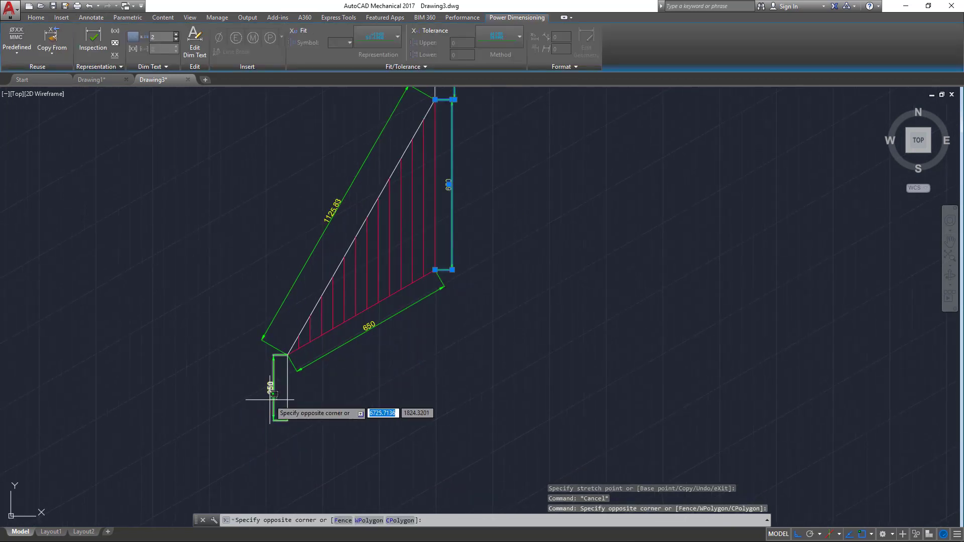
left_click(266, 402)
left_click(91, 18)
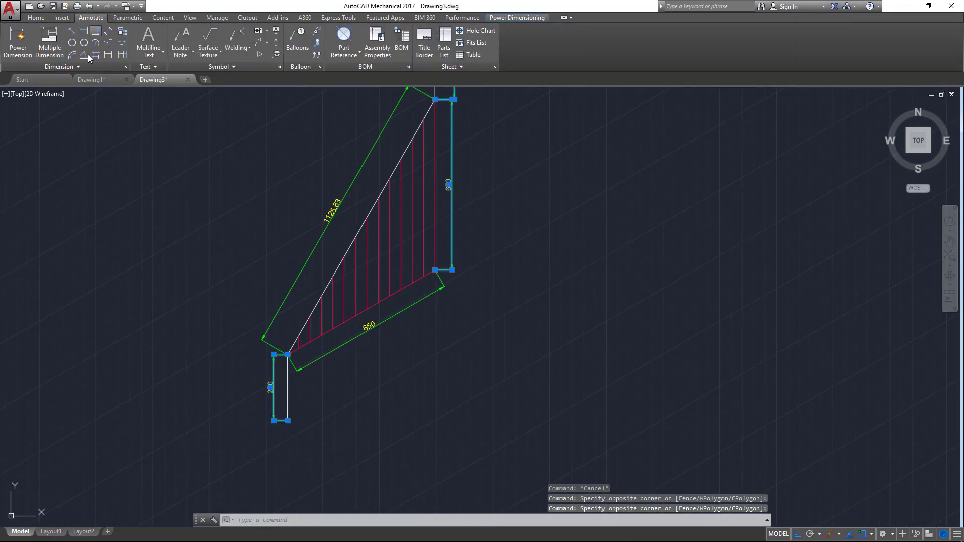
left_click(65, 67)
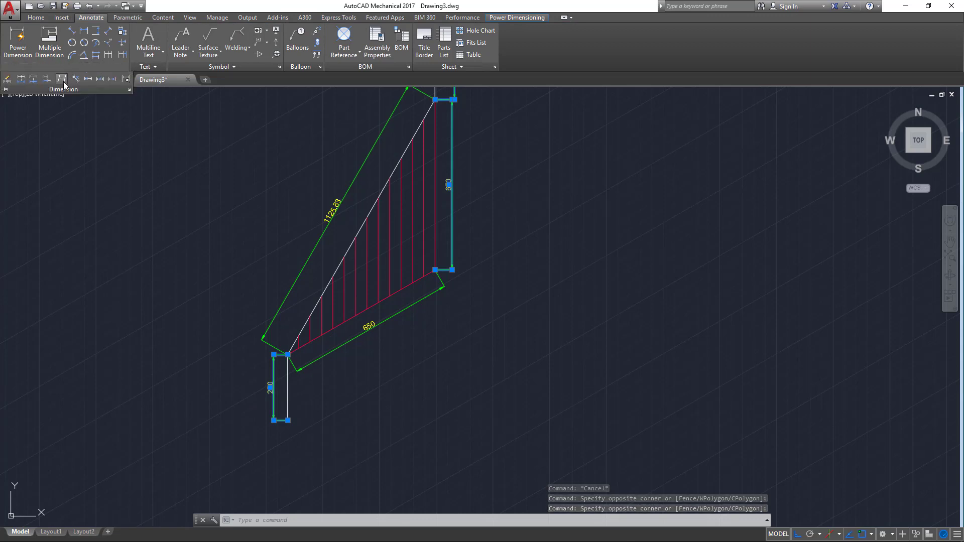
left_click(63, 82)
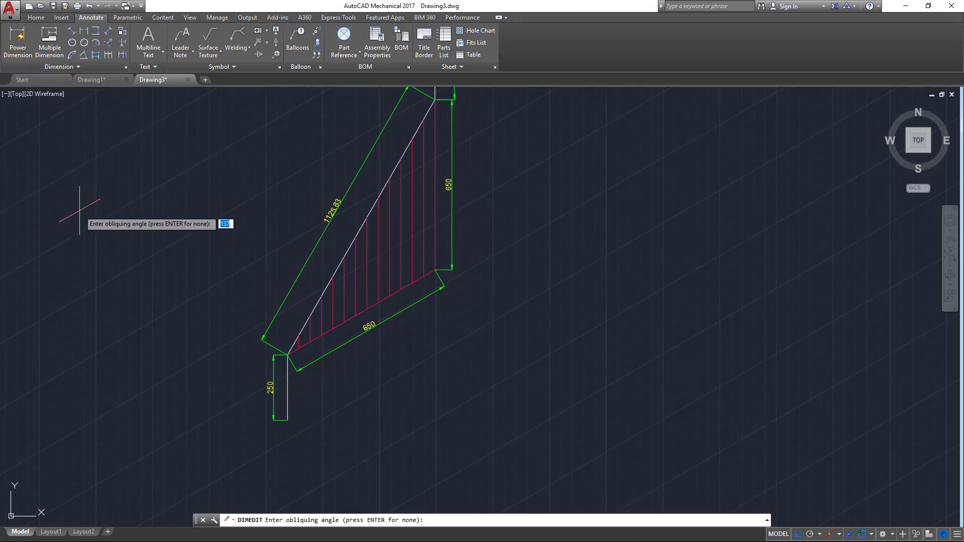
type("30")
key("Return")
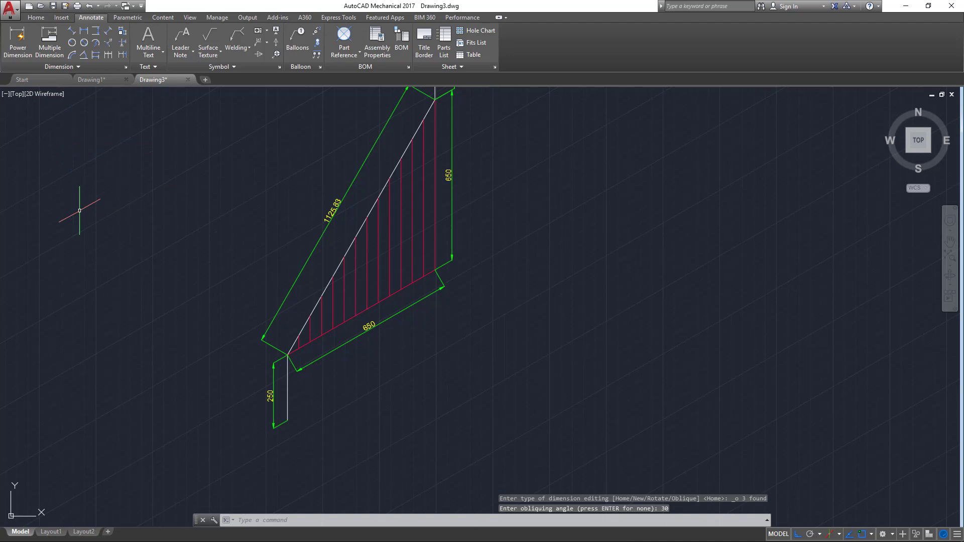
Oblique the dimensions of the diagonal line and the triangle's slanted bottom edge to 90 degrees
scroll(80, 211, "up", 2)
scroll(379, 220, "down", 2)
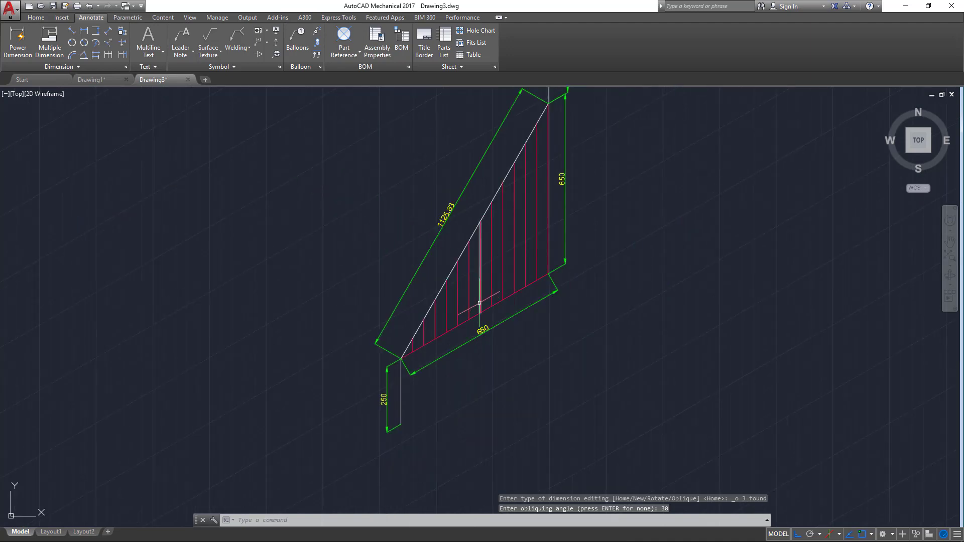
middle_click_drag(545, 344, 421, 396)
left_click(416, 389)
left_click(370, 383)
left_click(343, 277)
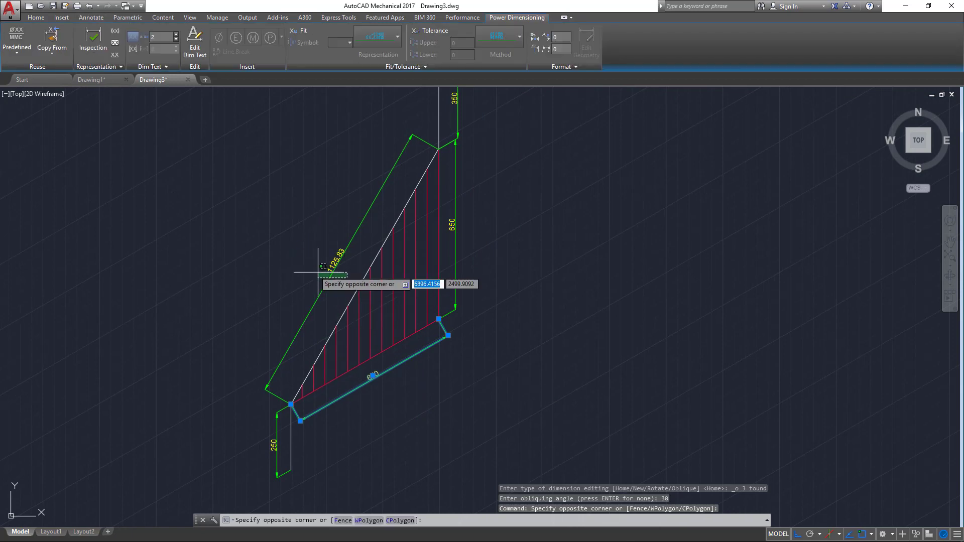
left_click(299, 261)
left_click(89, 20)
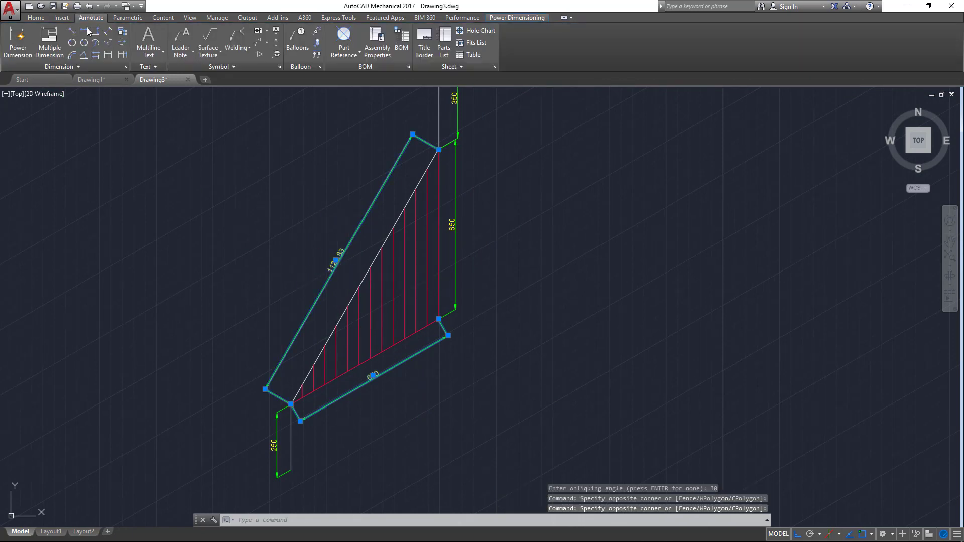
left_click(72, 67)
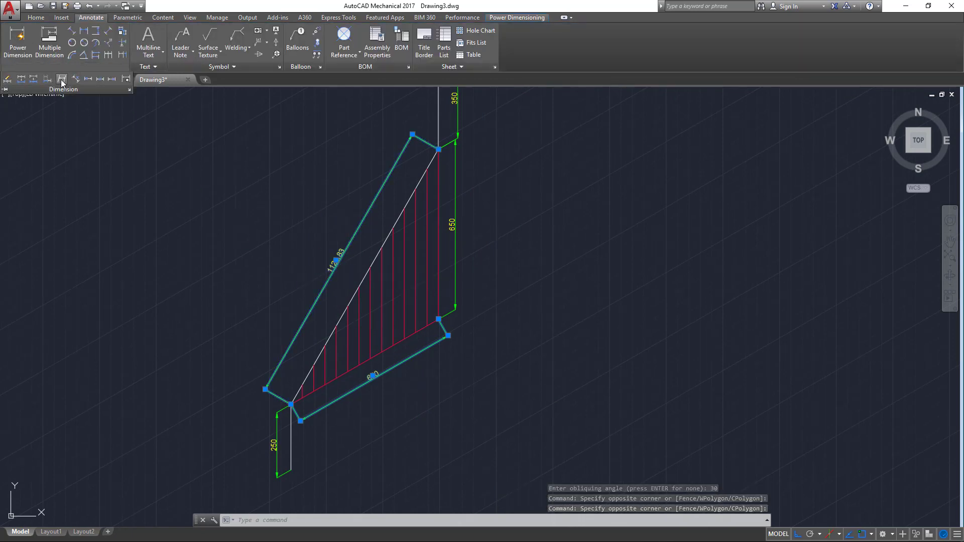
left_click(61, 79)
type("90")
key("Return")
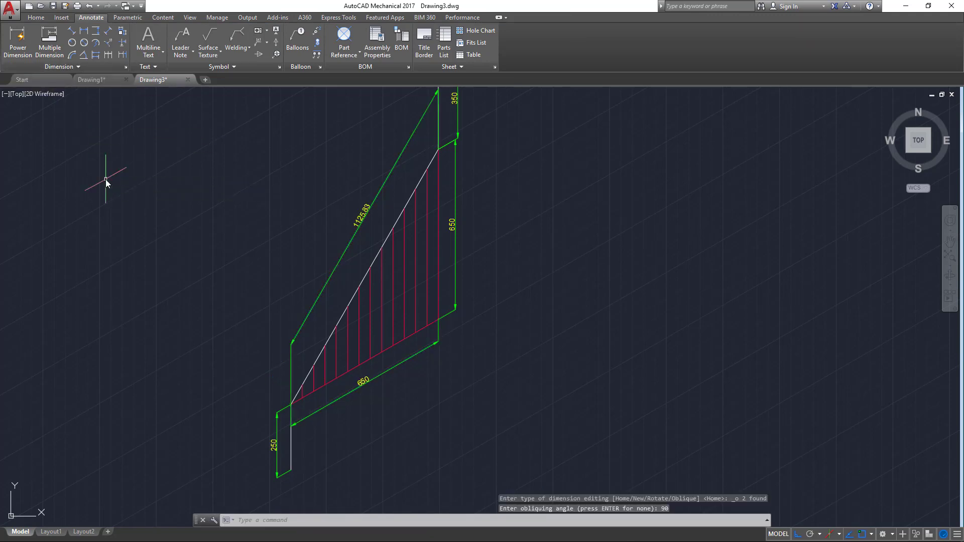
Move the diagonal line's dimension down closer to the line and clear the selection
scroll(525, 377, "down", 3)
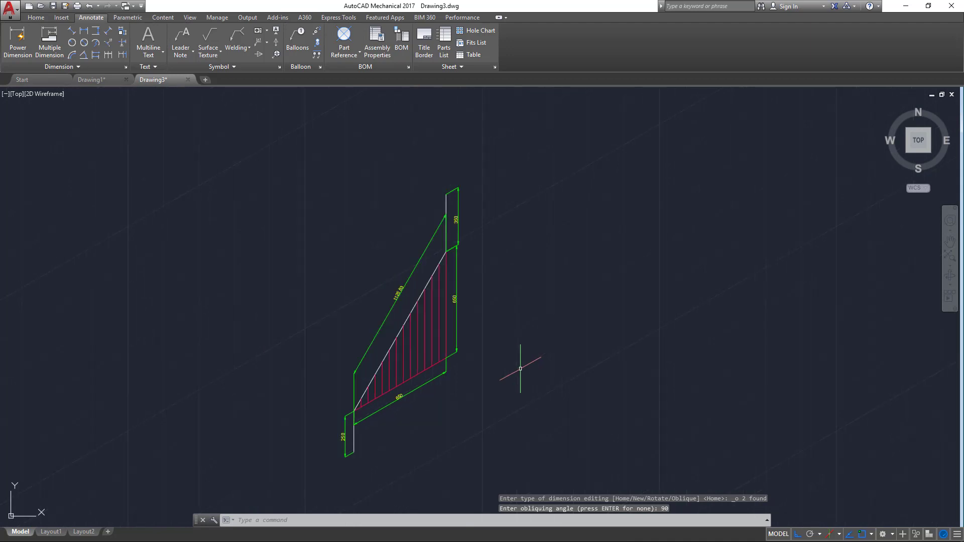
scroll(502, 368, "up", 2)
scroll(362, 275, "up", 2)
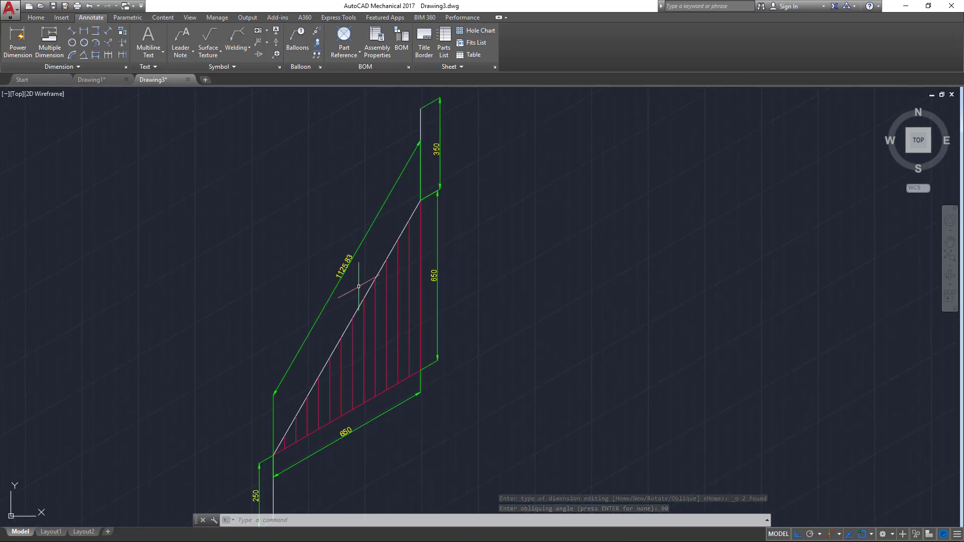
left_click(345, 267)
left_click(344, 267)
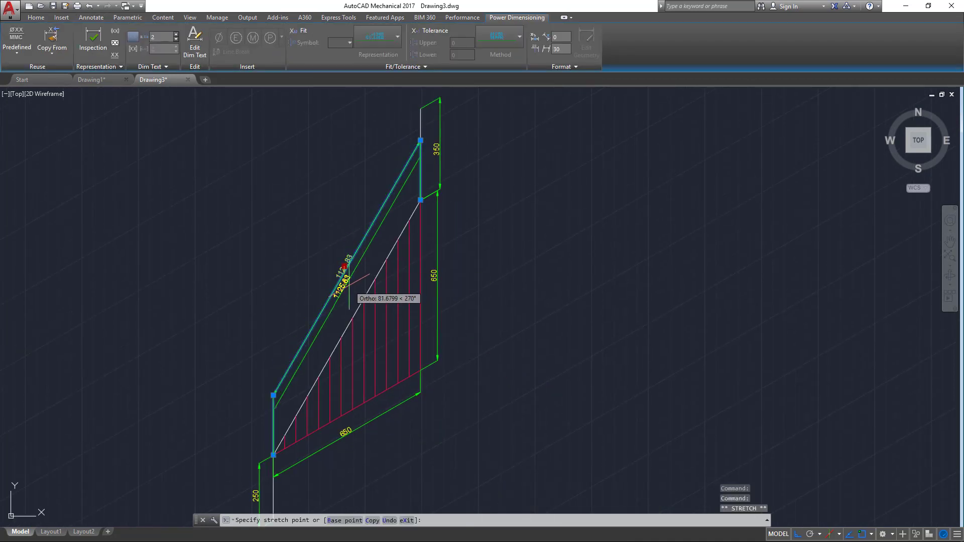
left_click(345, 306)
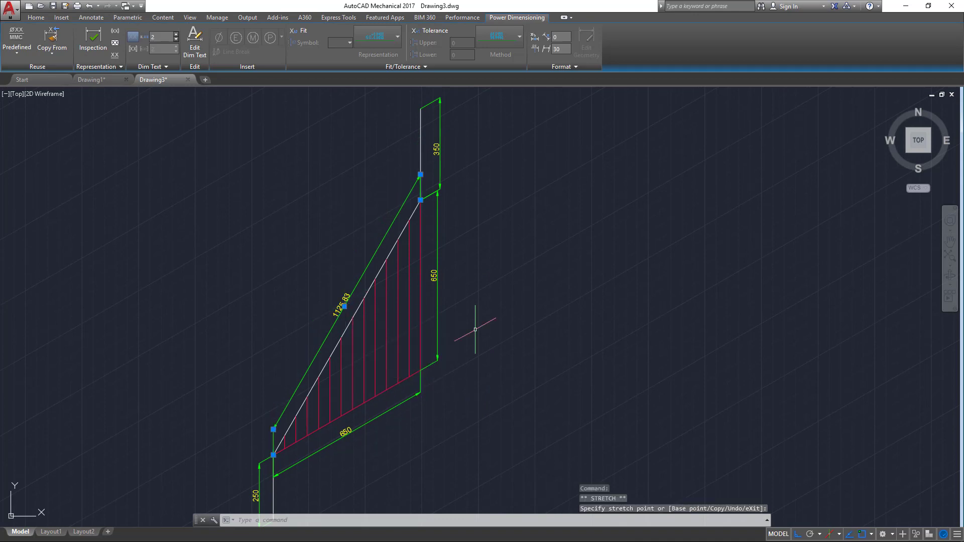
mouse_move(548, 355)
middle_mouse_down()
mouse_move(560, 291)
mouse_move(504, 330)
mouse_move(489, 357)
mouse_move(484, 331)
middle_mouse_up()
key("Escape")
scroll(483, 328, "down", 2)
scroll(484, 329, "up", 2)
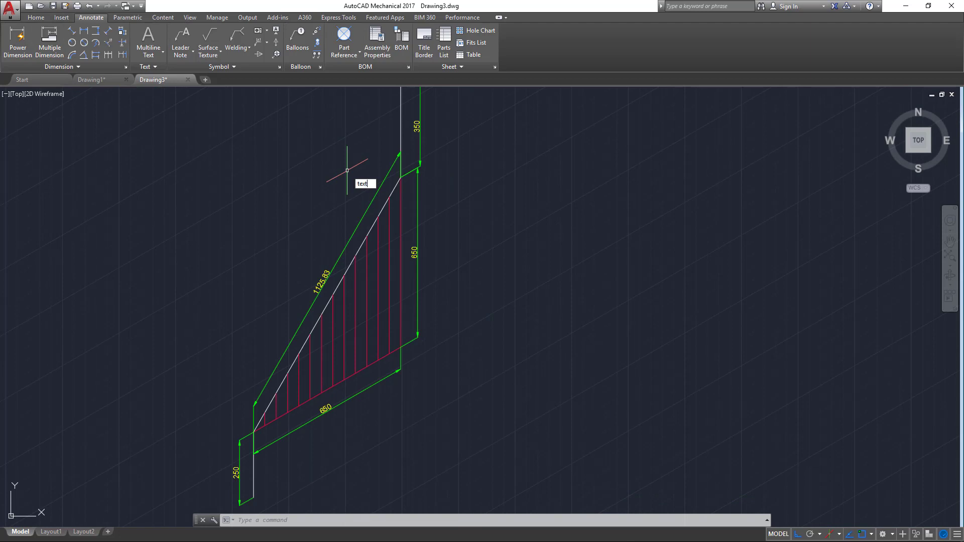
Place single-line text "UP" beside the lower vertical line, with height 2.5 and a 30-degree rotation
key("Return")
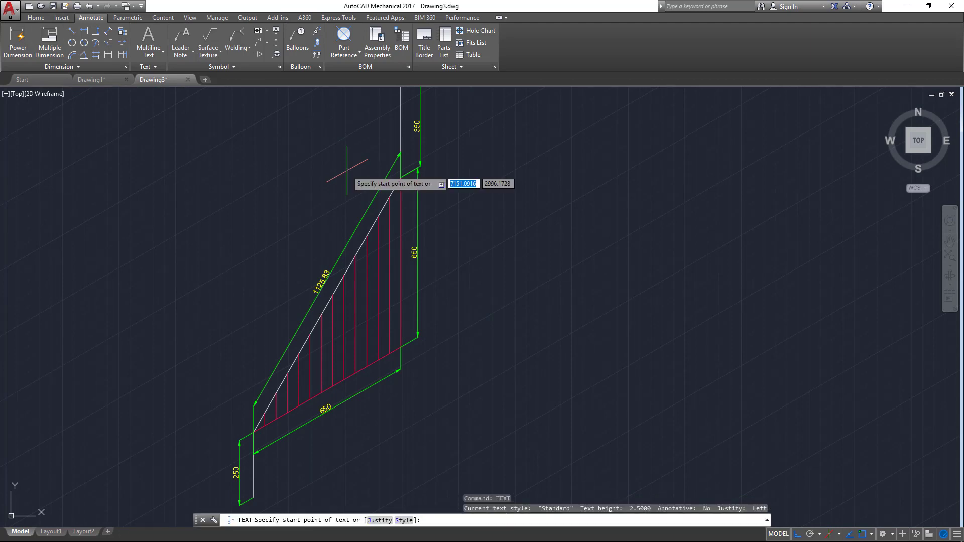
left_click(265, 478)
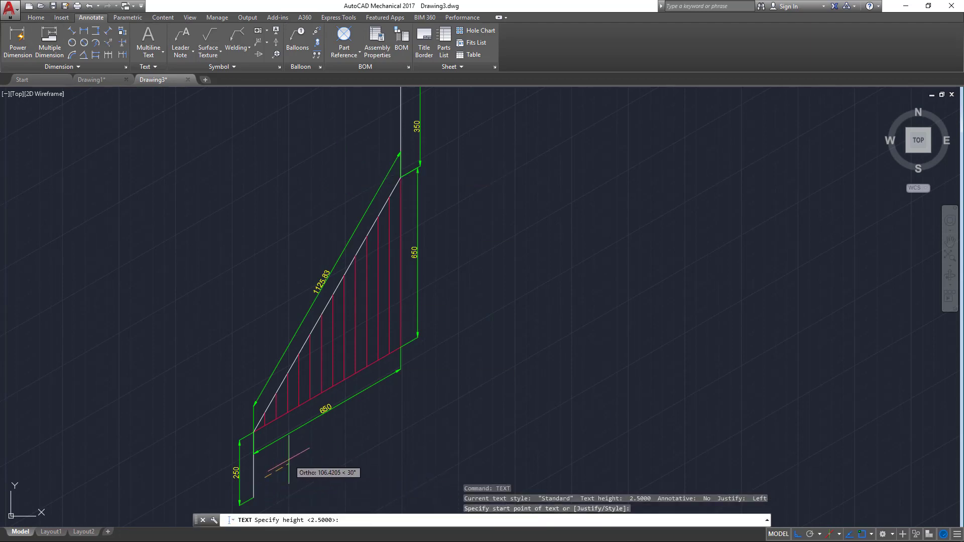
key("Return")
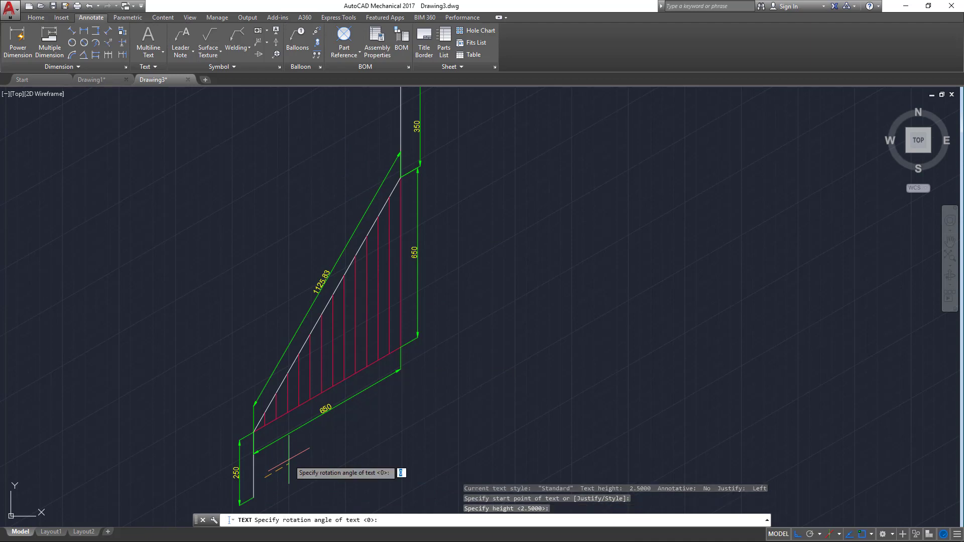
type("30")
key("Return")
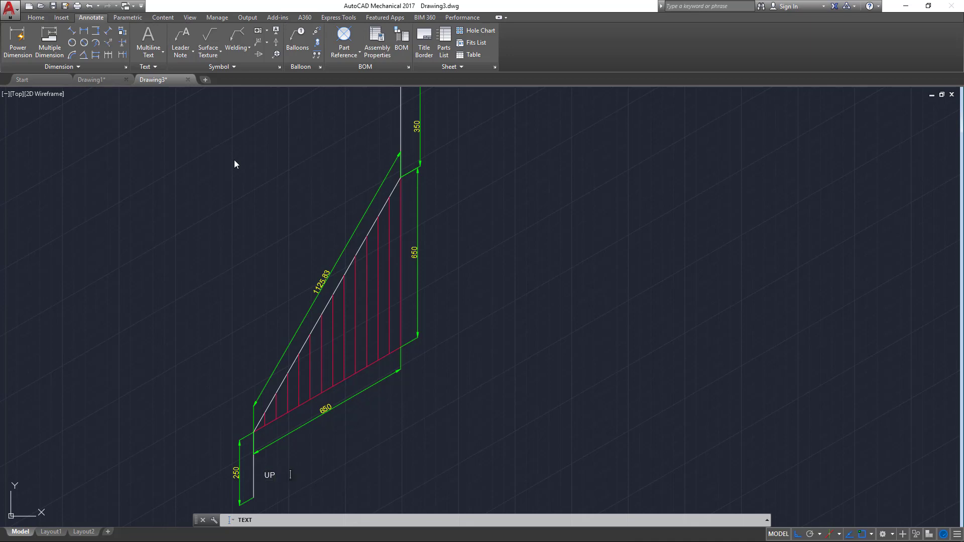
key("Escape")
Scale up the "UP" text from a base point beside it until it is about as large as the dimension text
scroll(264, 452, "up", 6)
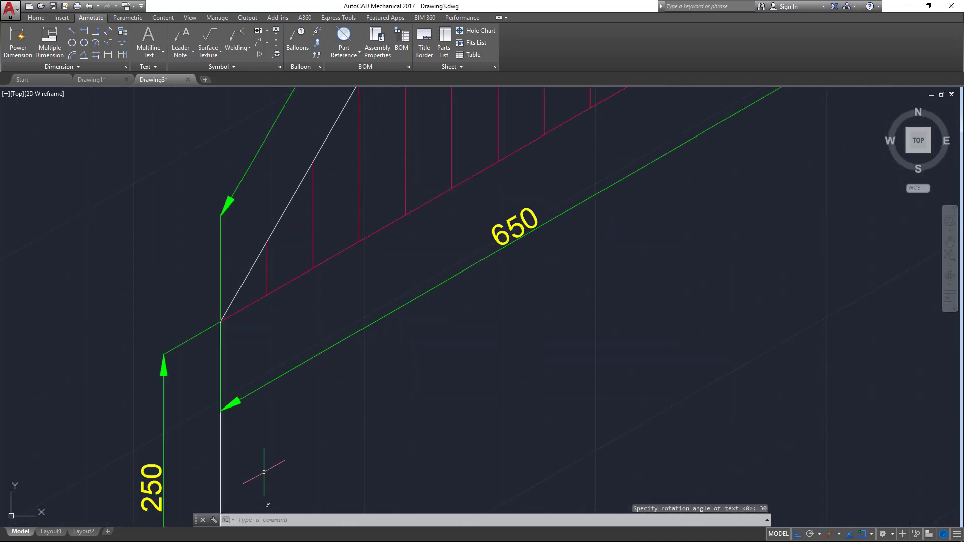
left_click(294, 318)
left_click(261, 358)
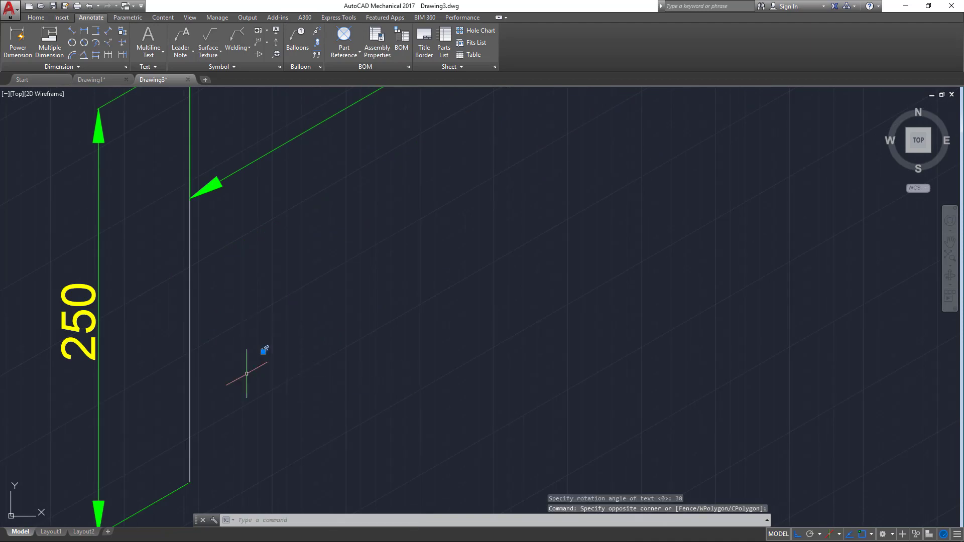
scroll(72, 32, "up", 2)
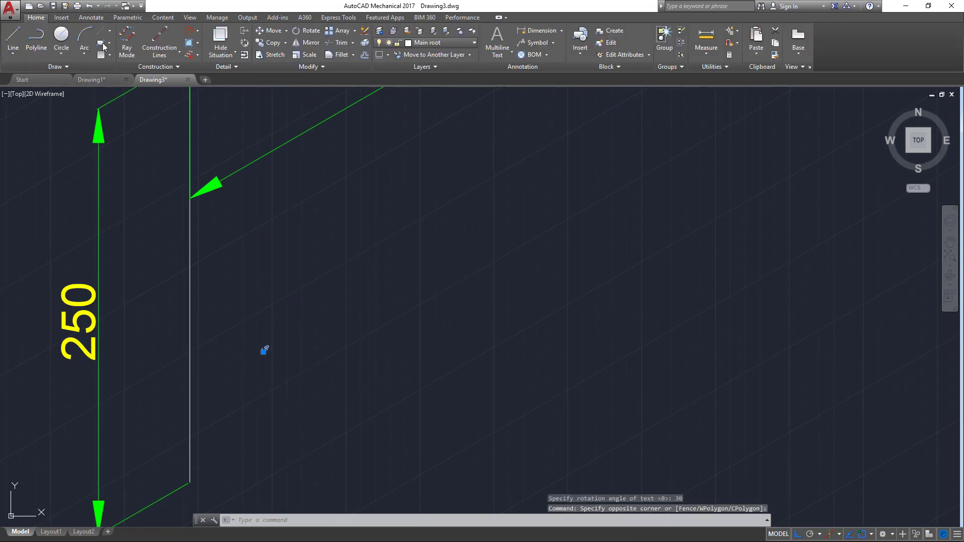
left_click(305, 55)
left_click(265, 358)
left_click(264, 365)
scroll(311, 359, "down", 6)
middle_click_drag(328, 360, 333, 356)
key("Escape")
Delete the "UP" text beside the lower vertical line
left_click(321, 342)
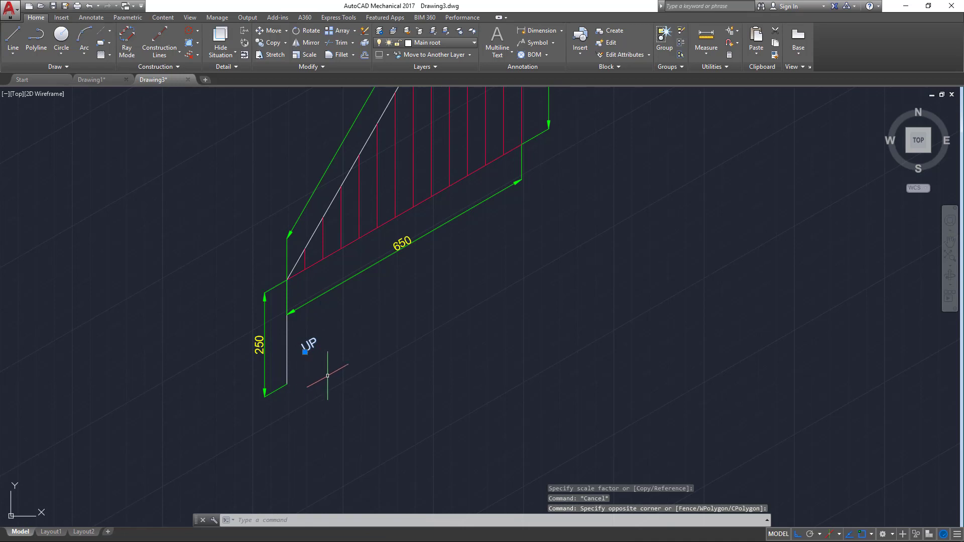
scroll(348, 371, "down", 4)
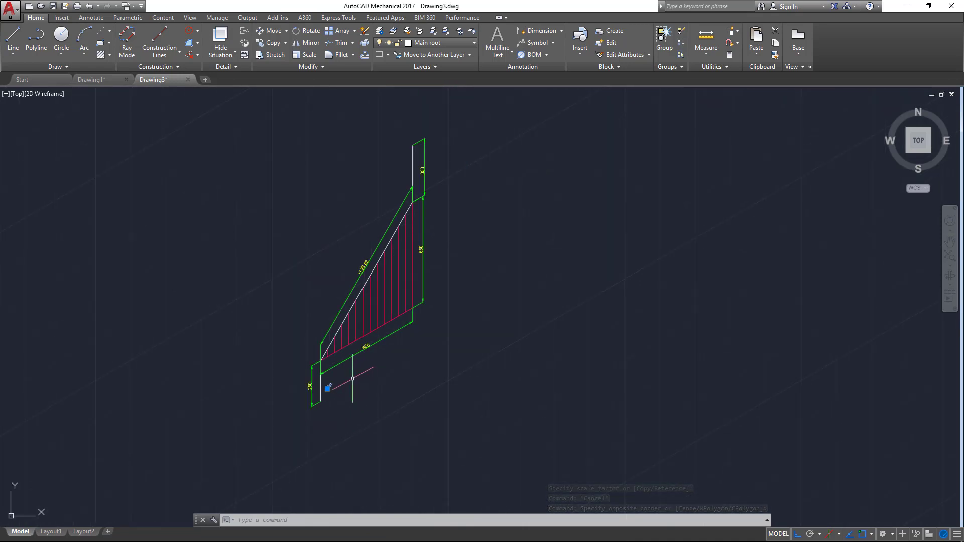
key("Delete")
middle_click_drag(385, 397, 349, 436)
scroll(349, 436, "up", 3)
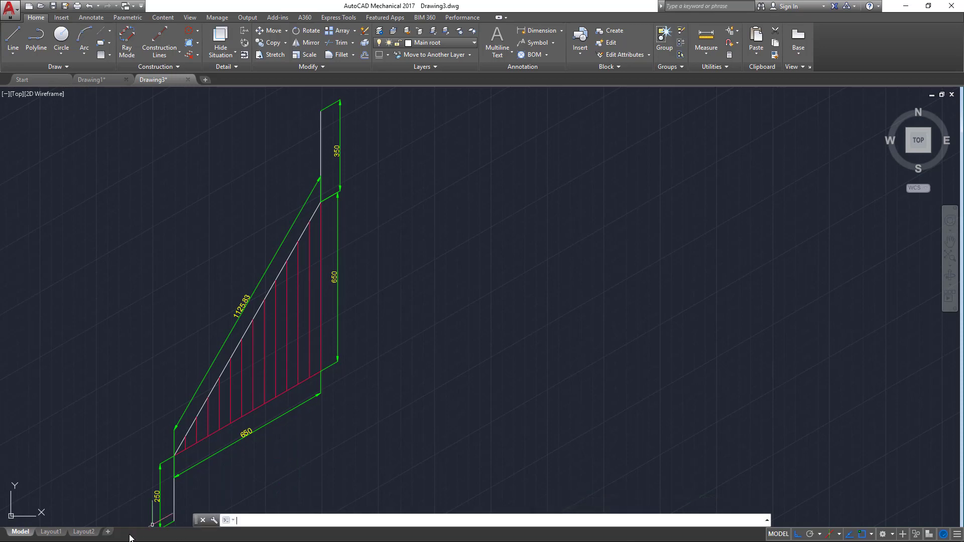
key("super")
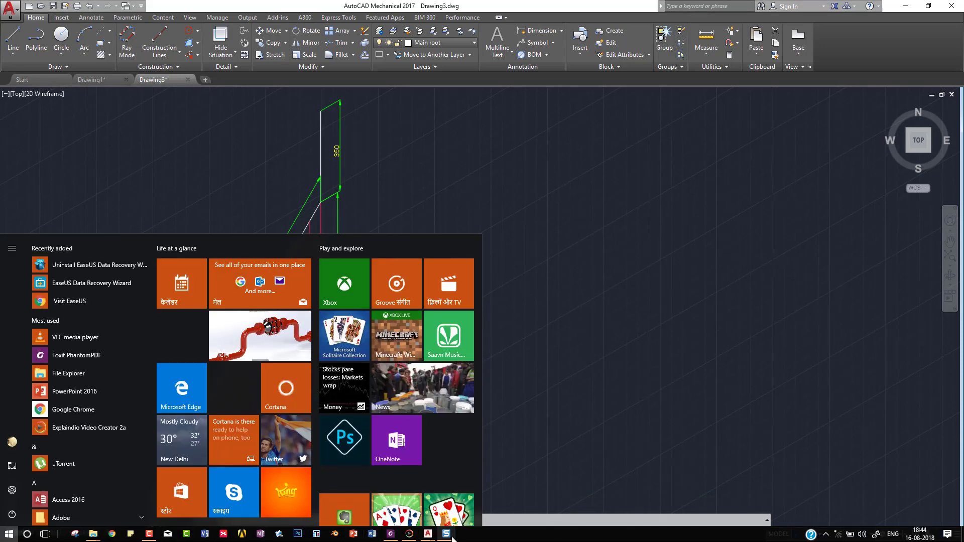
left_click(148, 535)
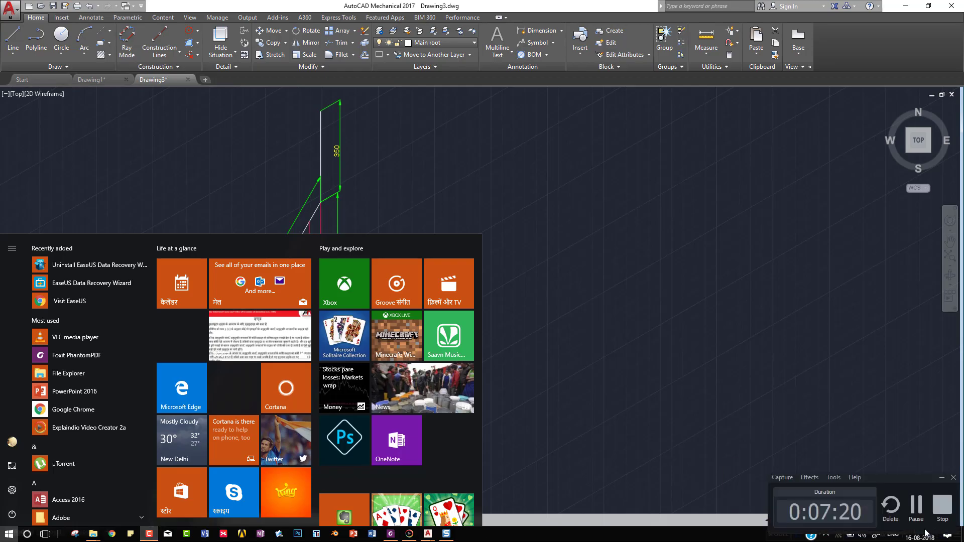